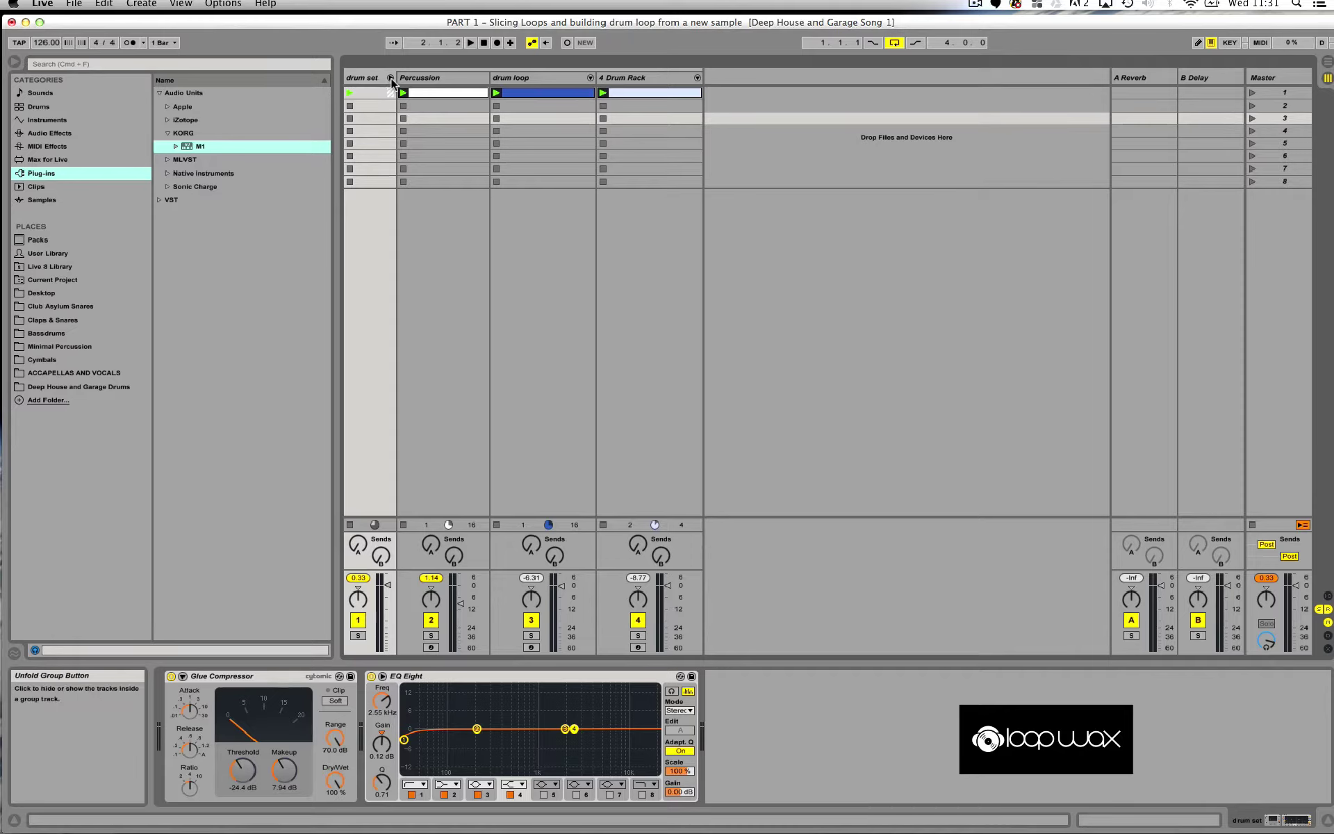
# Step: Collapse the drum set group, hiding its Percussion, drum loop and Drum Rack tracks
pyautogui.click(390, 79)
pyautogui.click(390, 78)
pyautogui.click(391, 79)
pyautogui.click(427, 89)
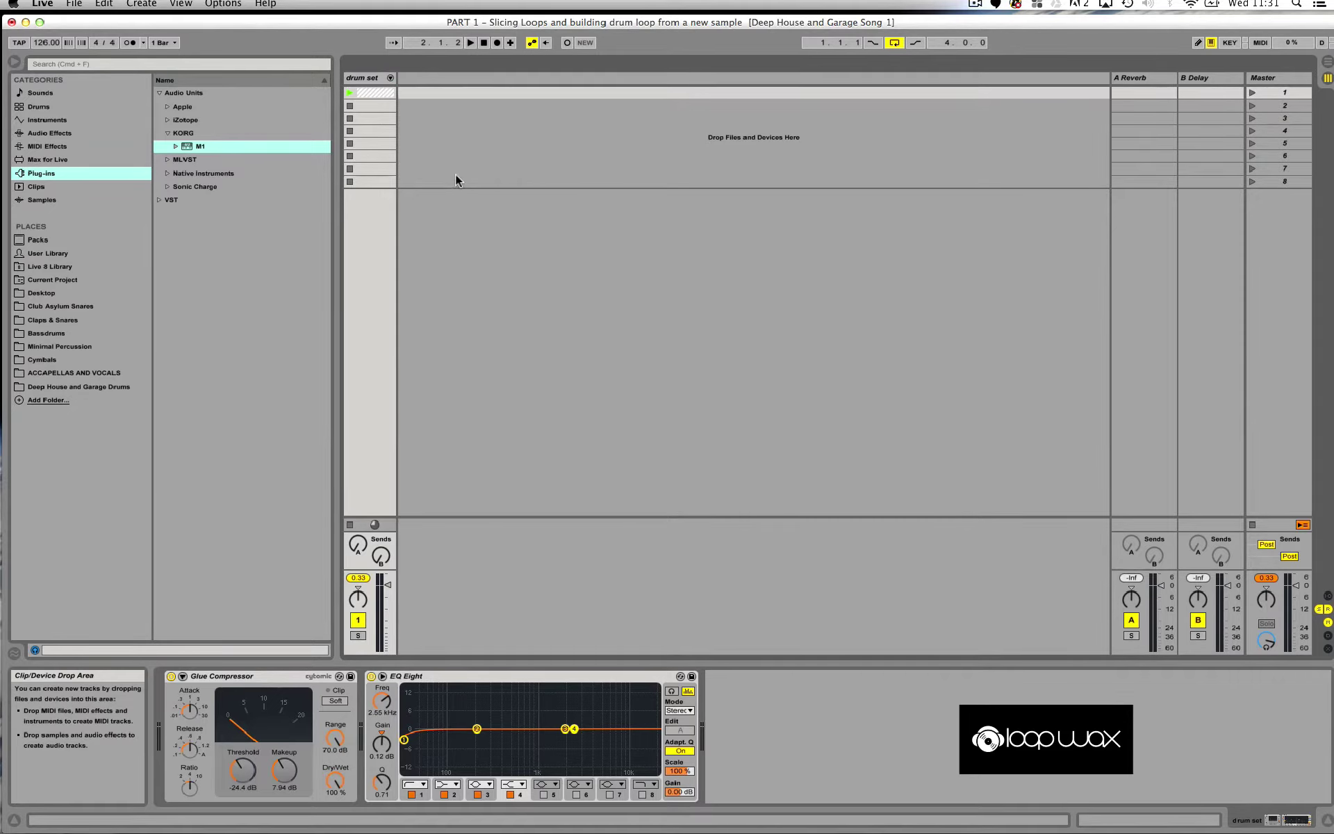
# Step: Insert an empty MIDI track, 5 MIDI, next to the folded drum set group and select it
pyautogui.rightClick(462, 200)
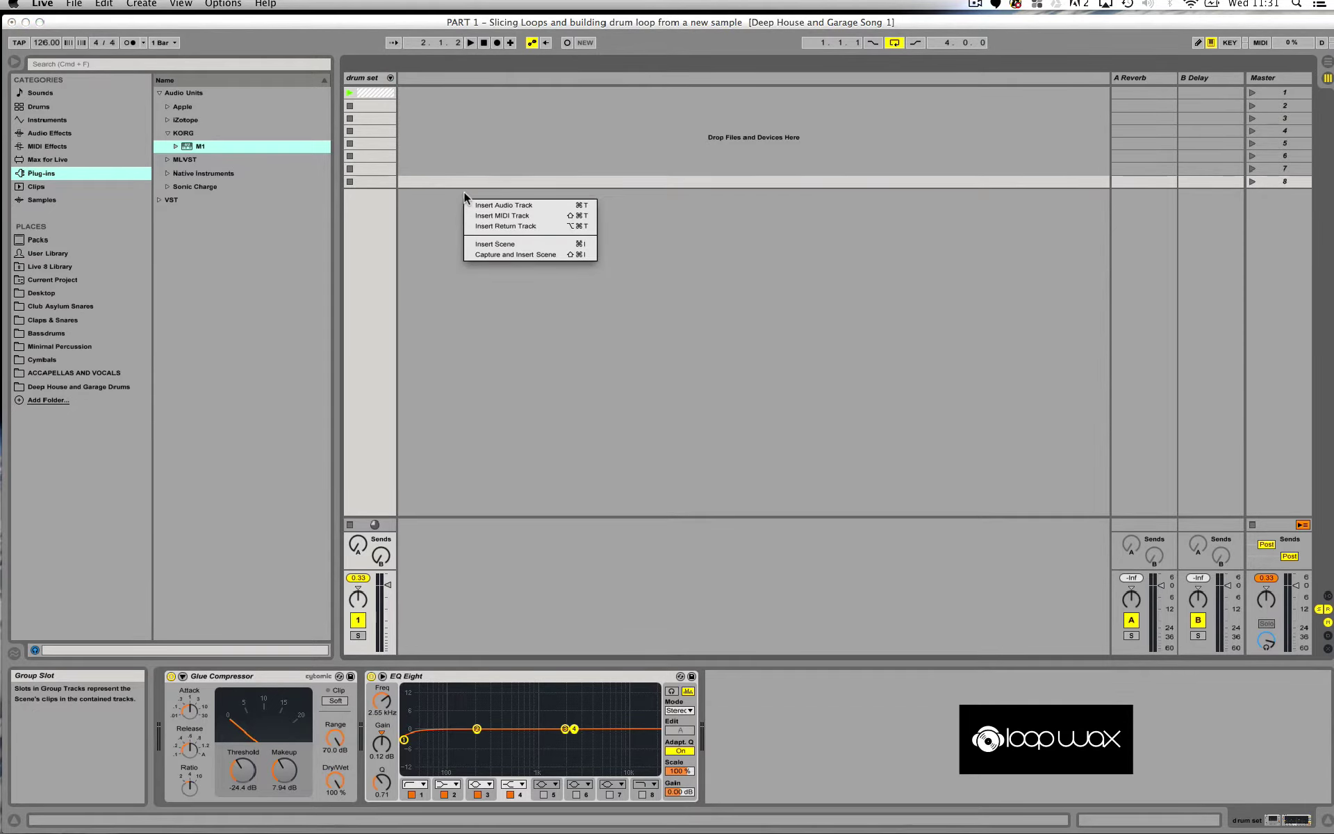
pyautogui.click(486, 216)
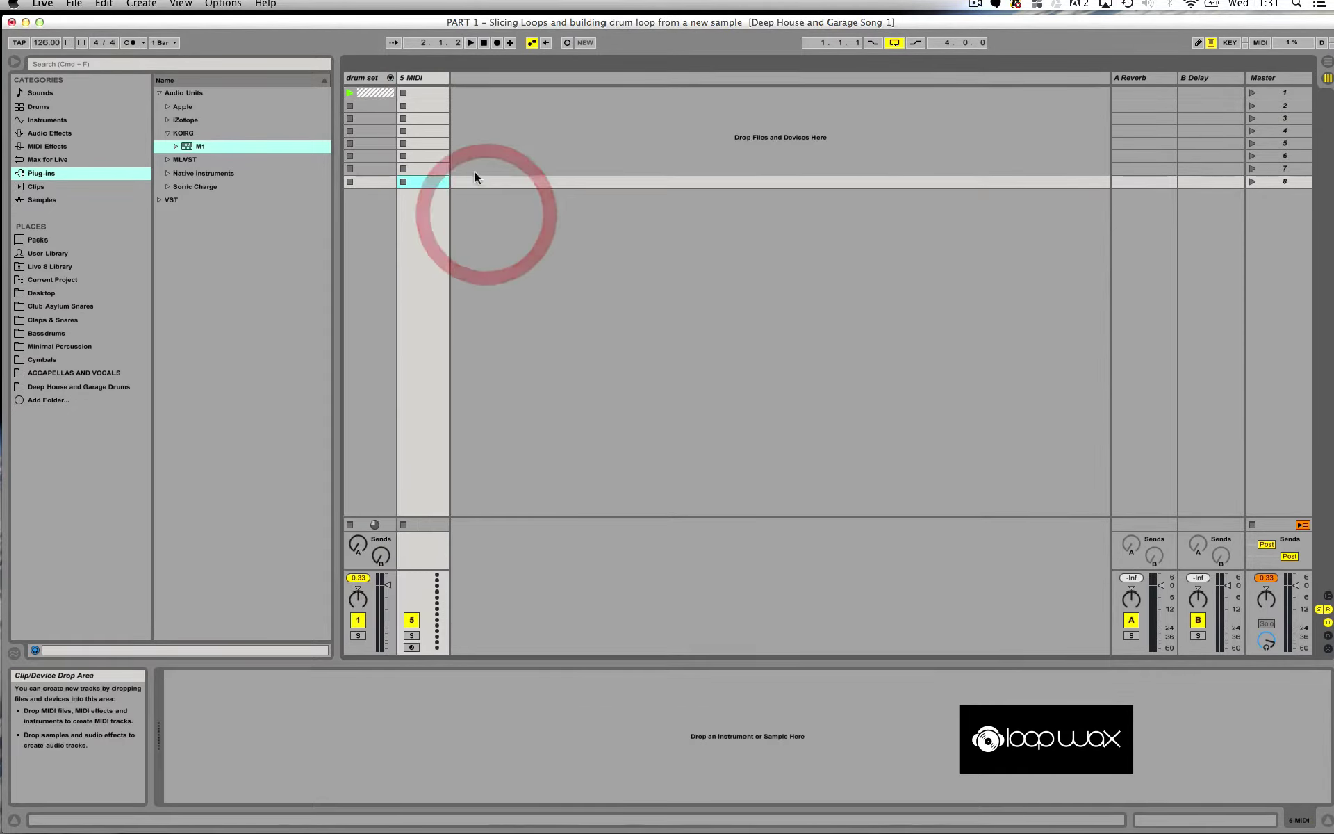
pyautogui.click(431, 79)
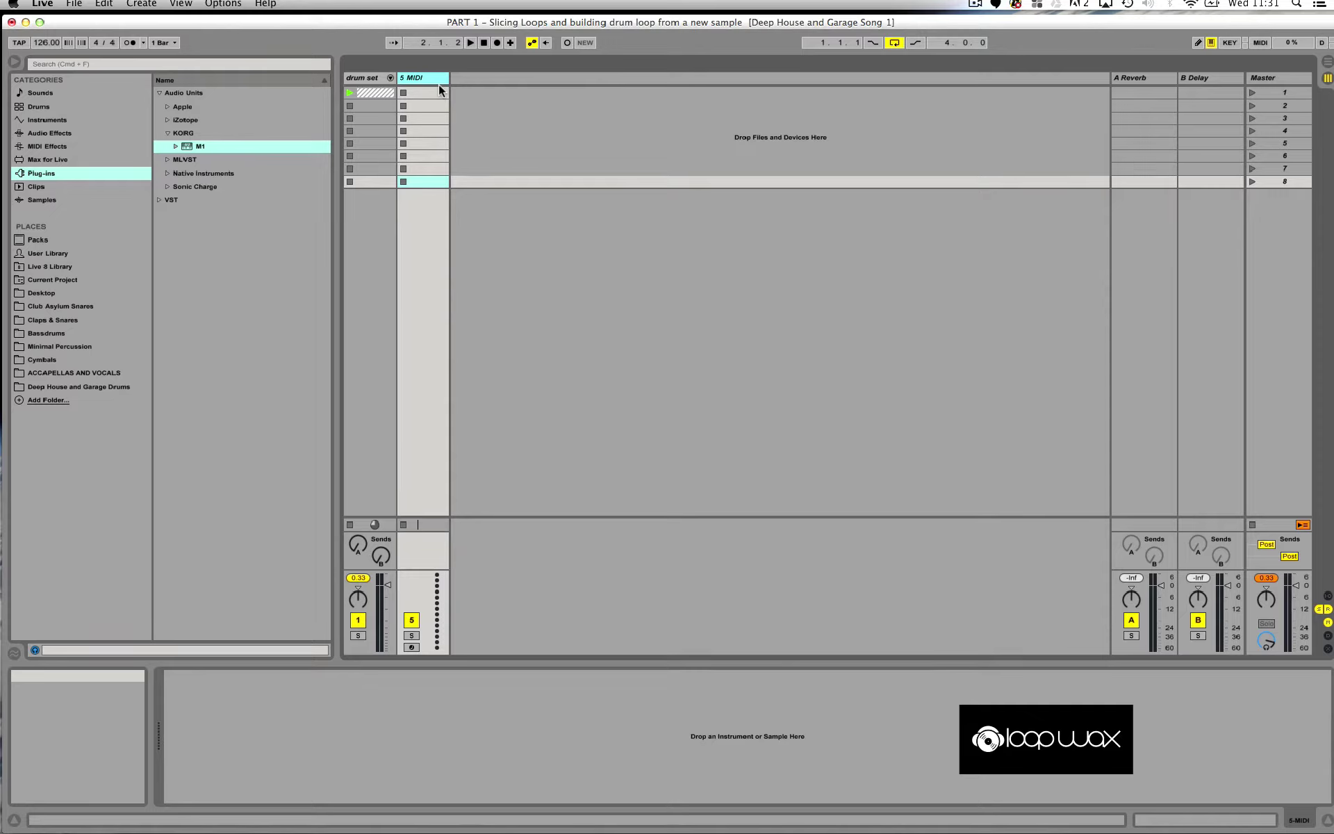
# Step: Drop the Chord effect from MIDI Effects onto the 5 MIDI track, all shifts at 0 st
pyautogui.click(74, 148)
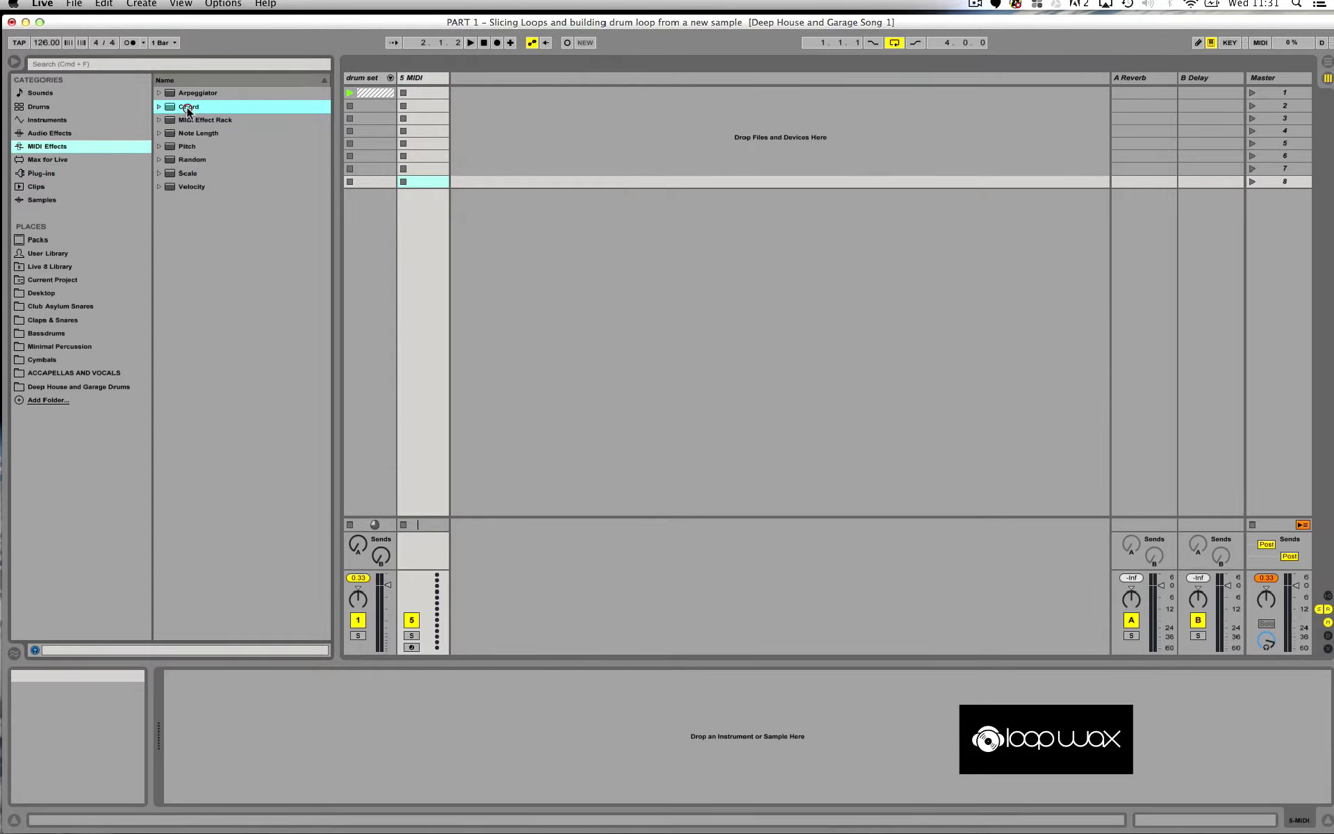
pyautogui.moveTo(197, 111); pyautogui.dragTo(424, 79)
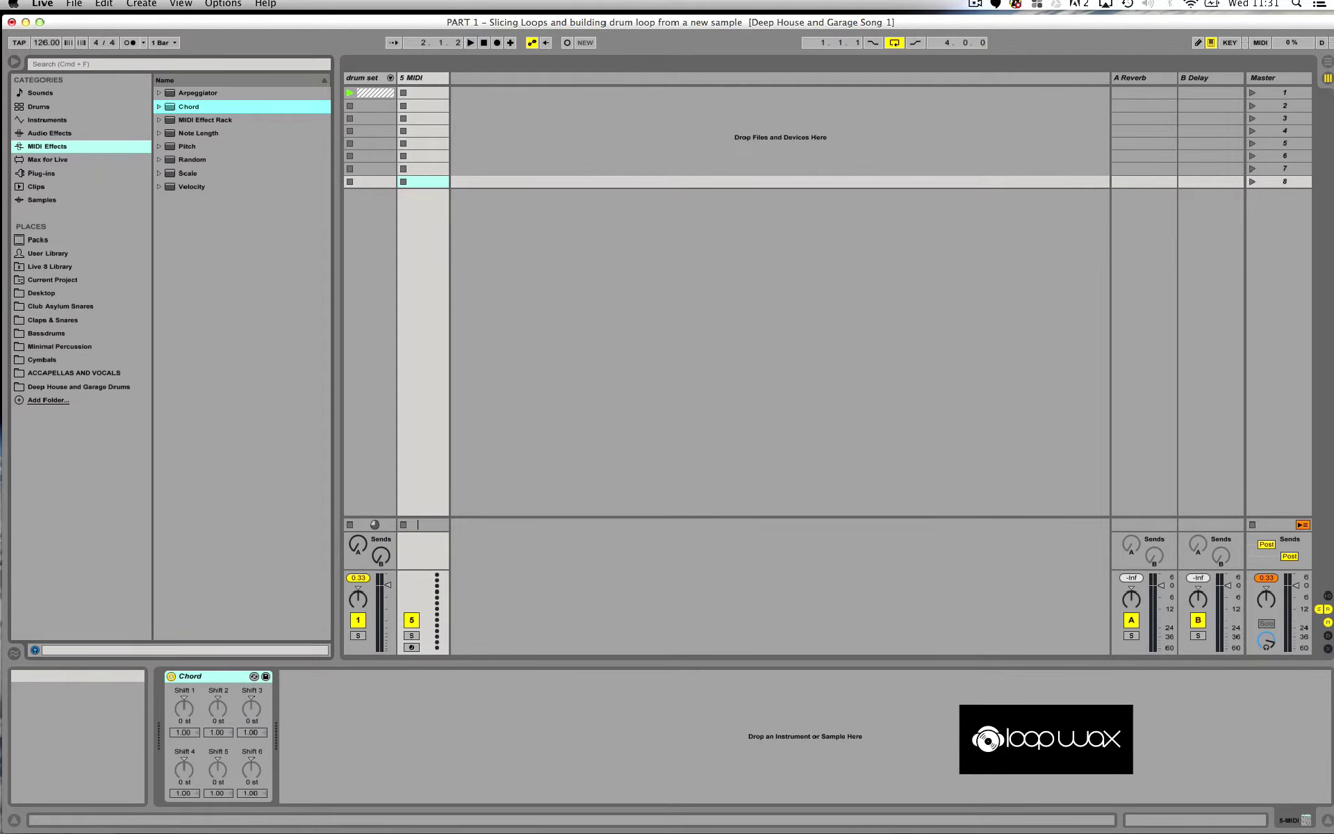
pyautogui.click(227, 676)
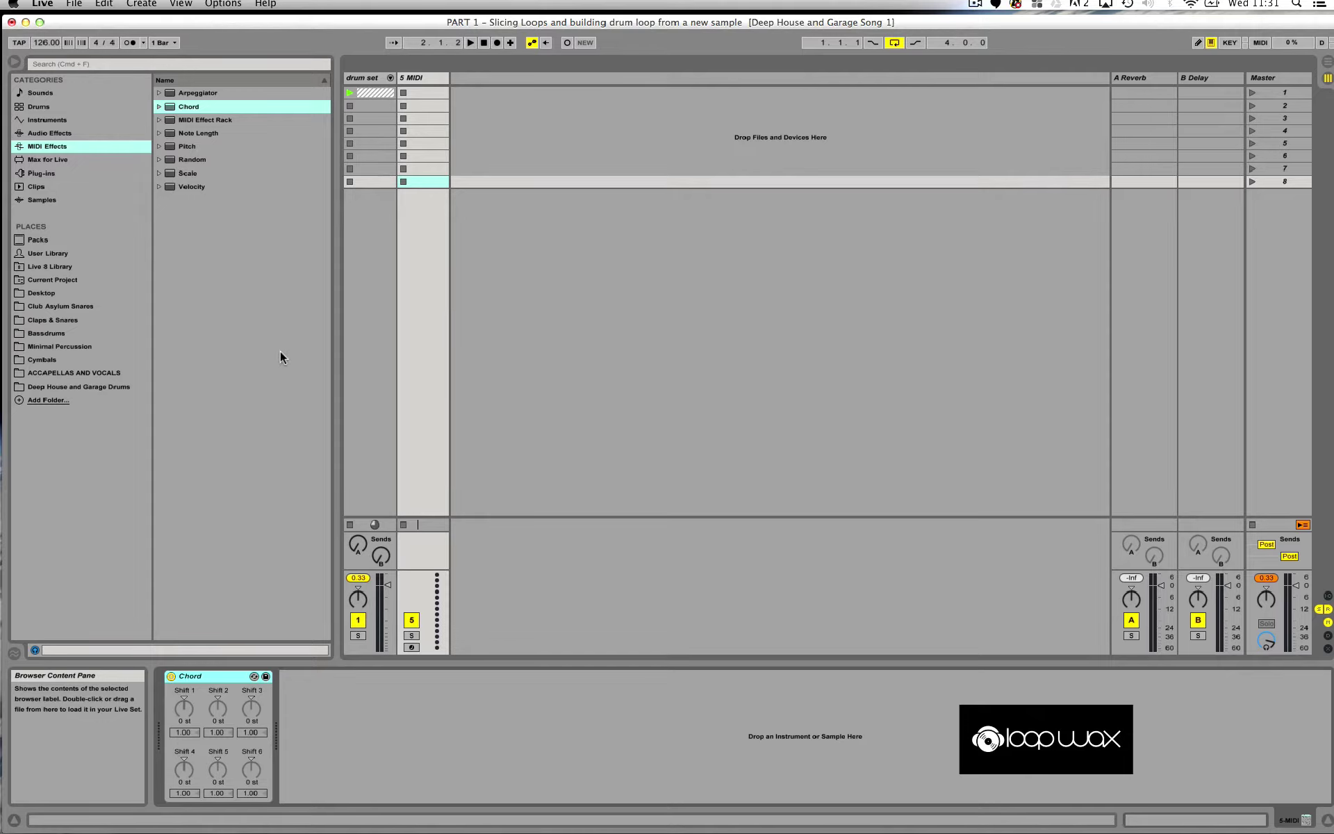
# Step: Load the KORG M1 plug-in onto the 5 MIDI track after the Chord effect
pyautogui.click(64, 173)
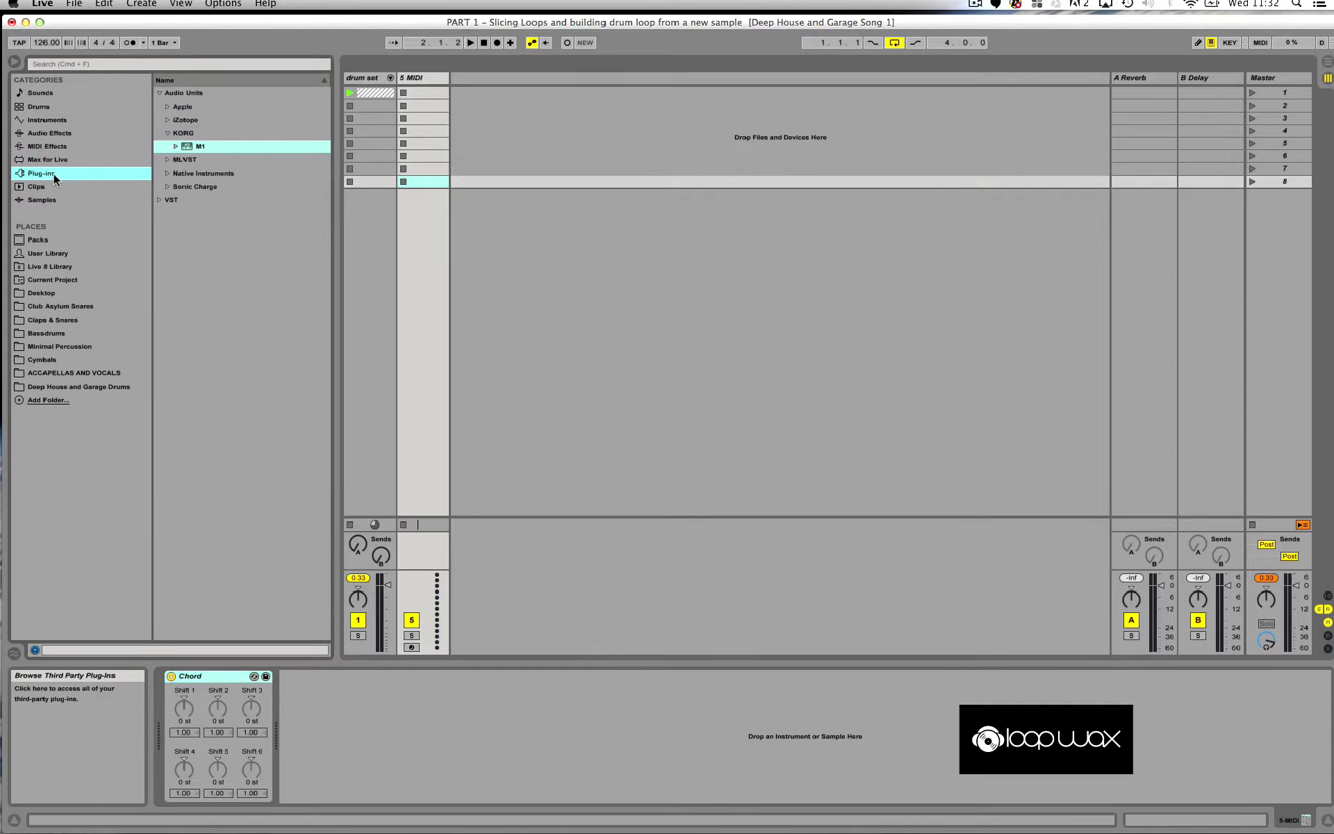
pyautogui.click(193, 134)
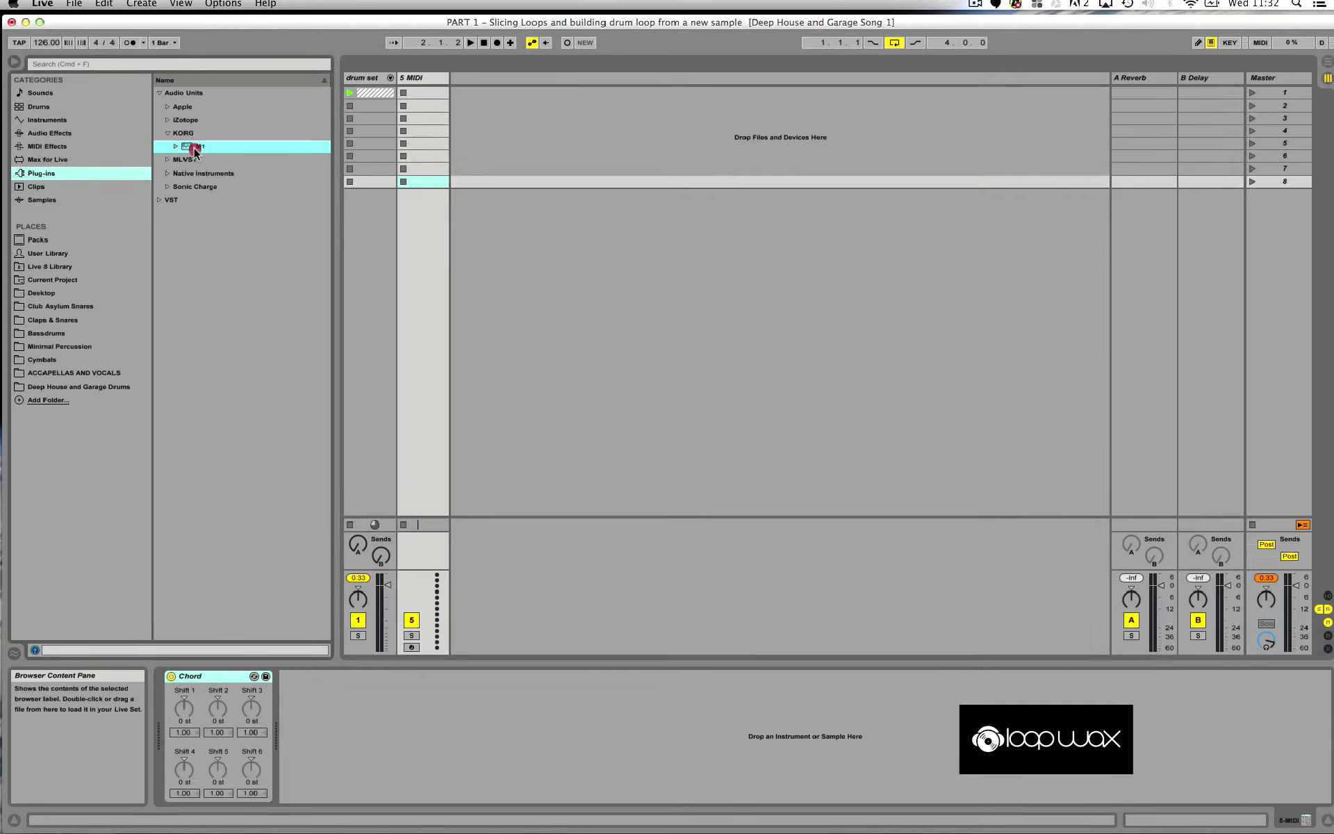
pyautogui.click(192, 147)
pyautogui.moveTo(191, 148); pyautogui.dragTo(419, 80)
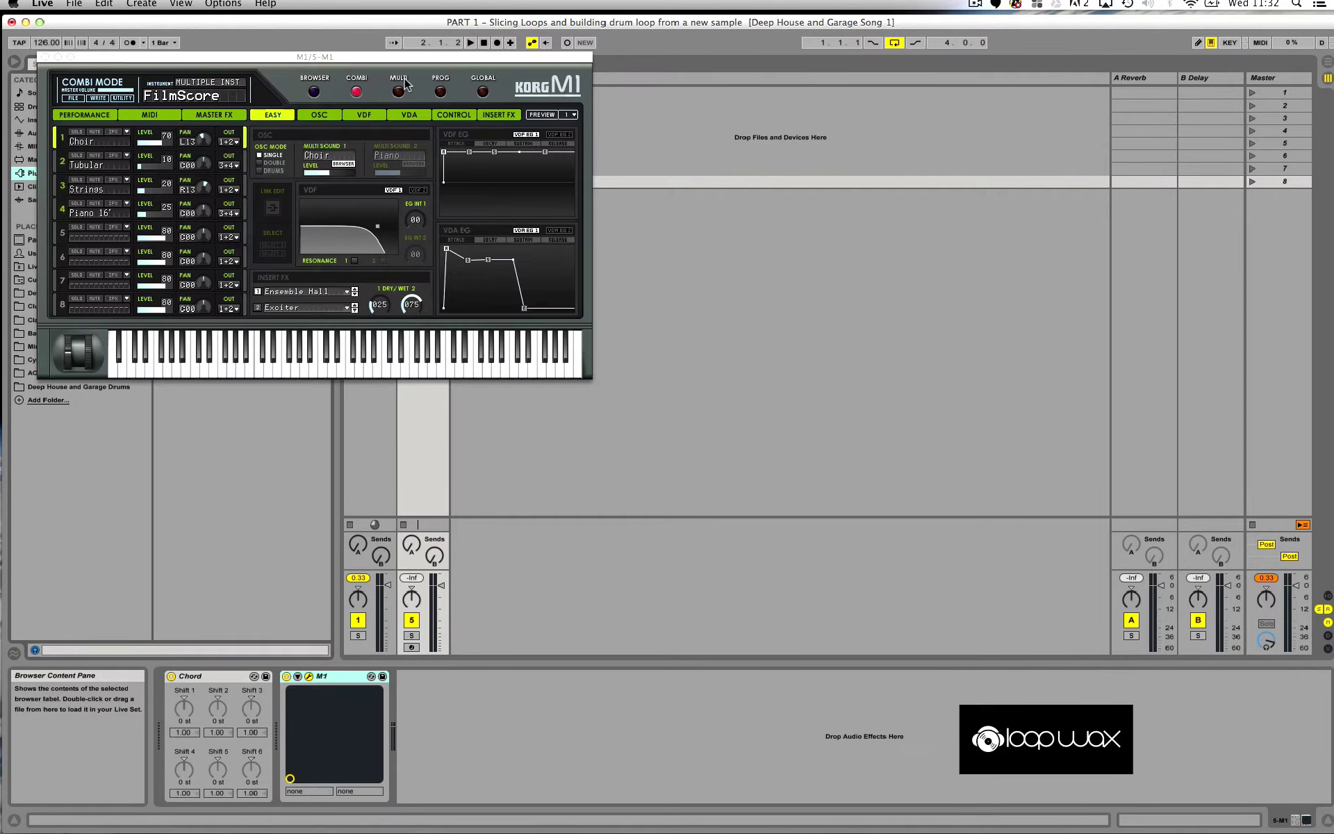
# Step: Position the M1 editor window near the centre of the screen
pyautogui.moveTo(368, 57); pyautogui.dragTo(775, 112)
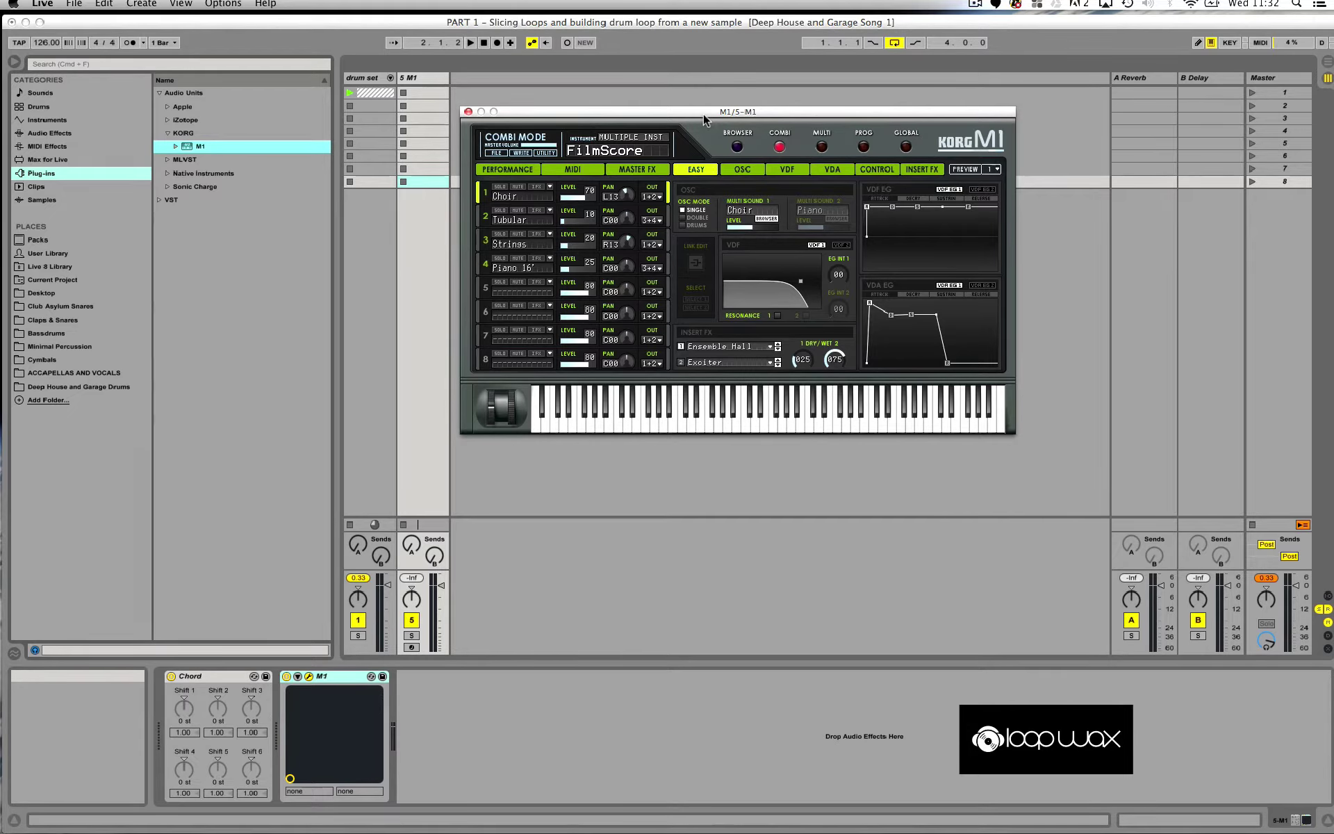
pyautogui.moveTo(702, 108); pyautogui.dragTo(751, 124)
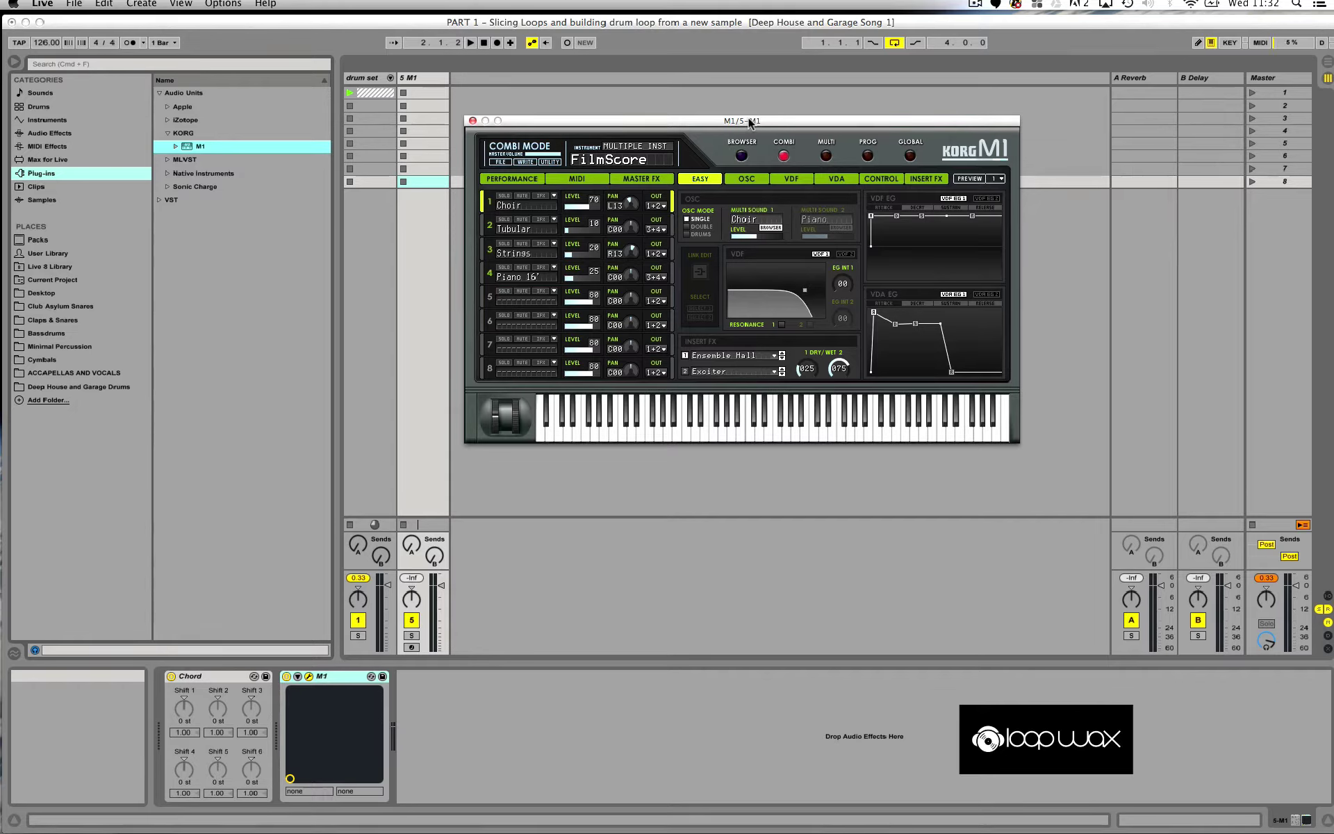
pyautogui.moveTo(748, 118); pyautogui.dragTo(733, 98)
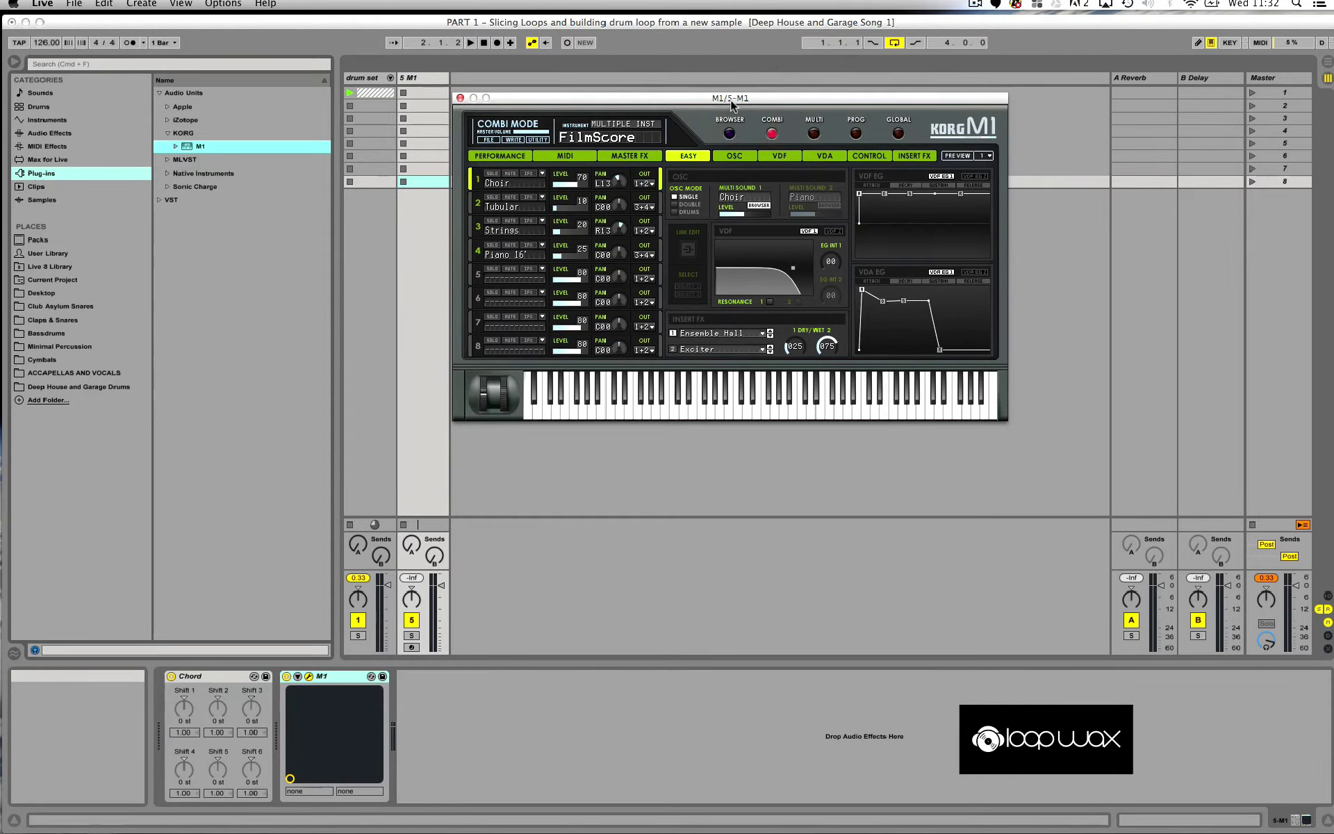
pyautogui.moveTo(731, 98); pyautogui.dragTo(740, 122)
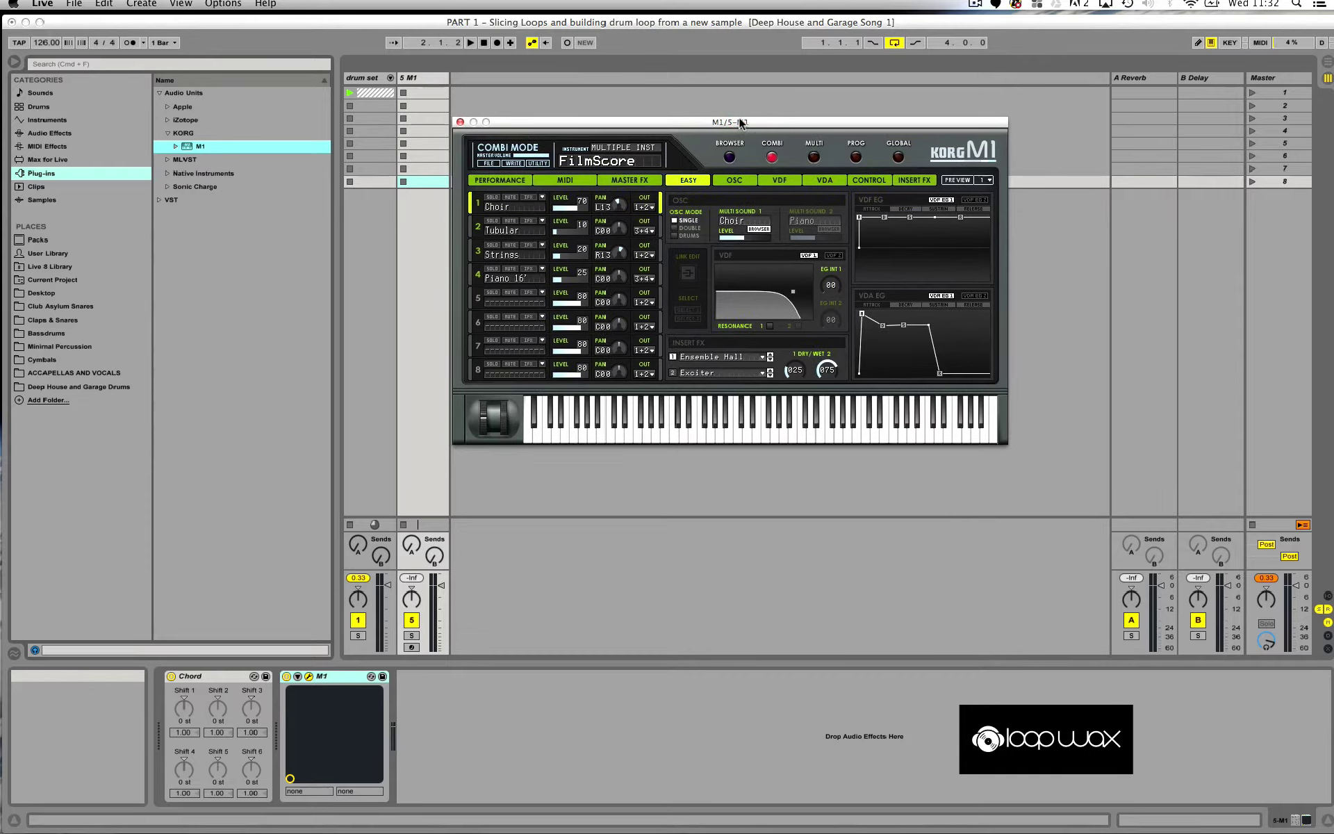
# Step: Load the Big Strings combination from the M1's STRINGS list and arm the 5 M1 track
pyautogui.click(729, 159)
pyautogui.click(730, 159)
pyautogui.click(667, 249)
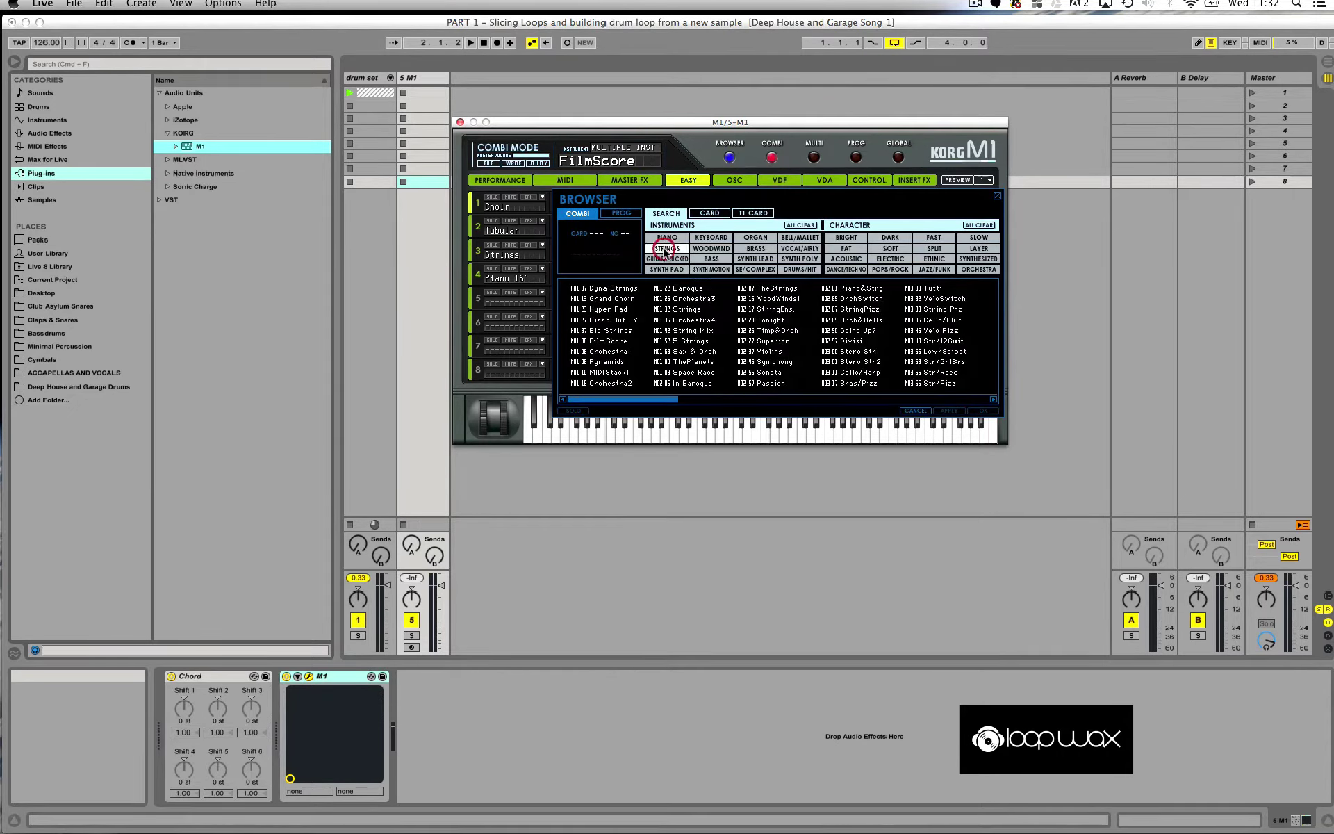
pyautogui.click(614, 332)
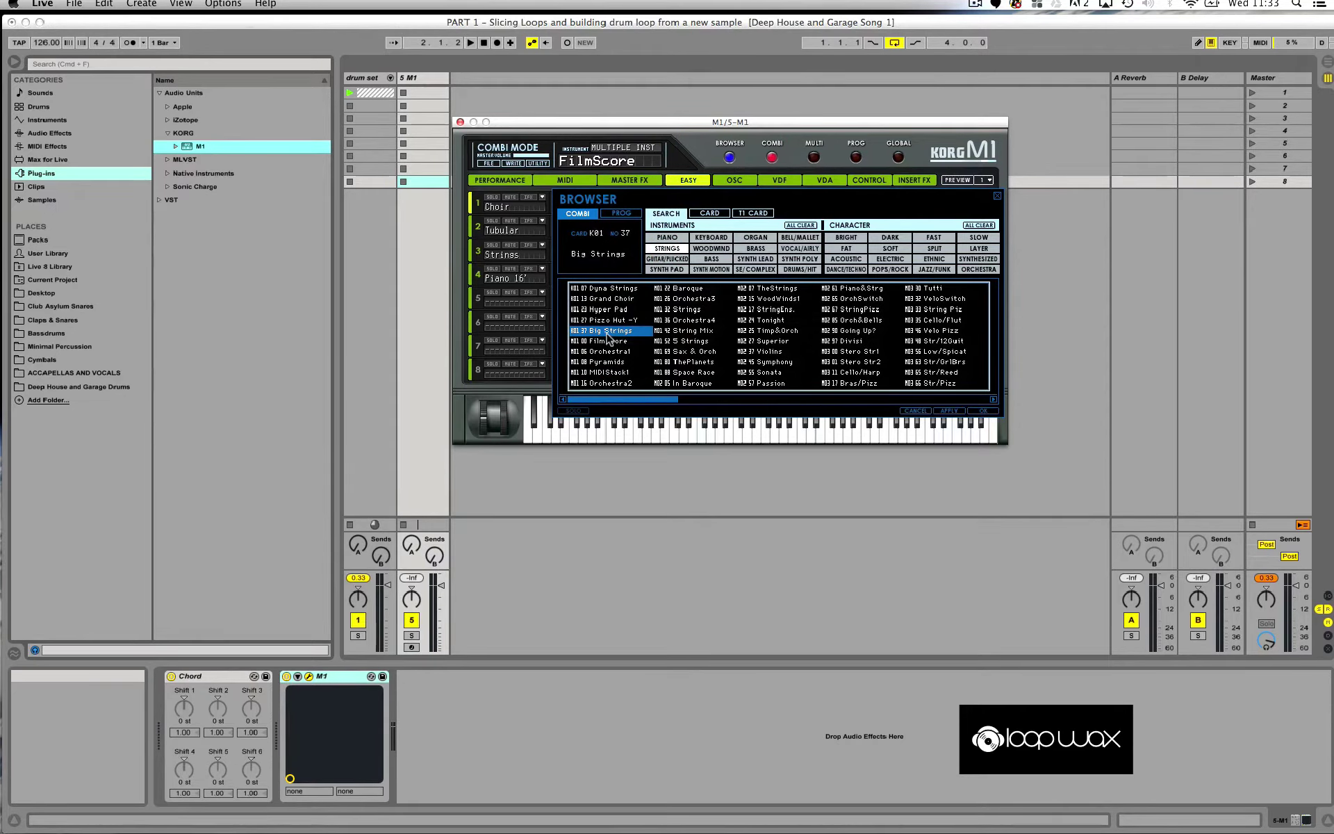
pyautogui.doubleClick(607, 333)
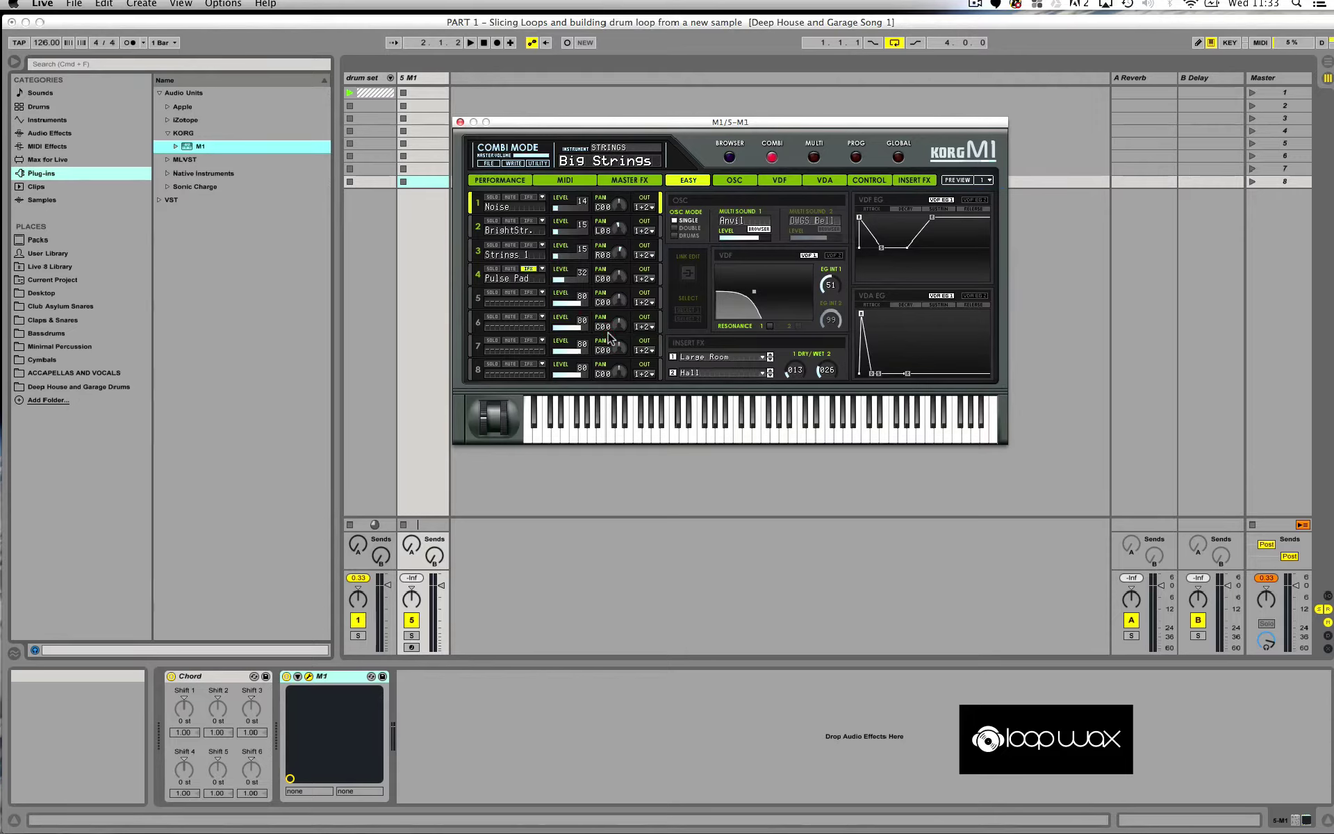
pyautogui.click(412, 647)
pyautogui.click(413, 647)
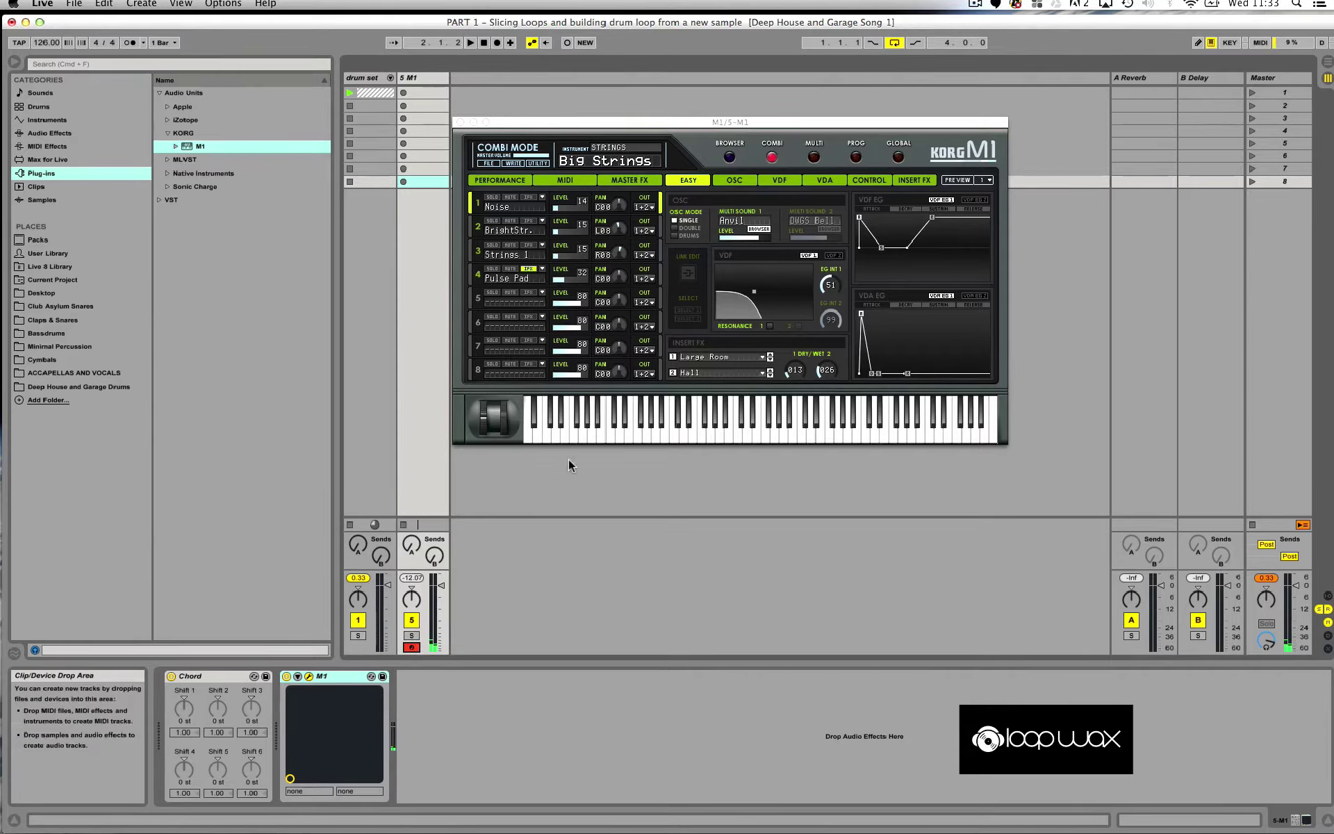
# Step: Set the M1 master Compressor and Stereo Delay dry/wet both to DRY
pyautogui.moveTo(715, 120); pyautogui.dragTo(723, 103)
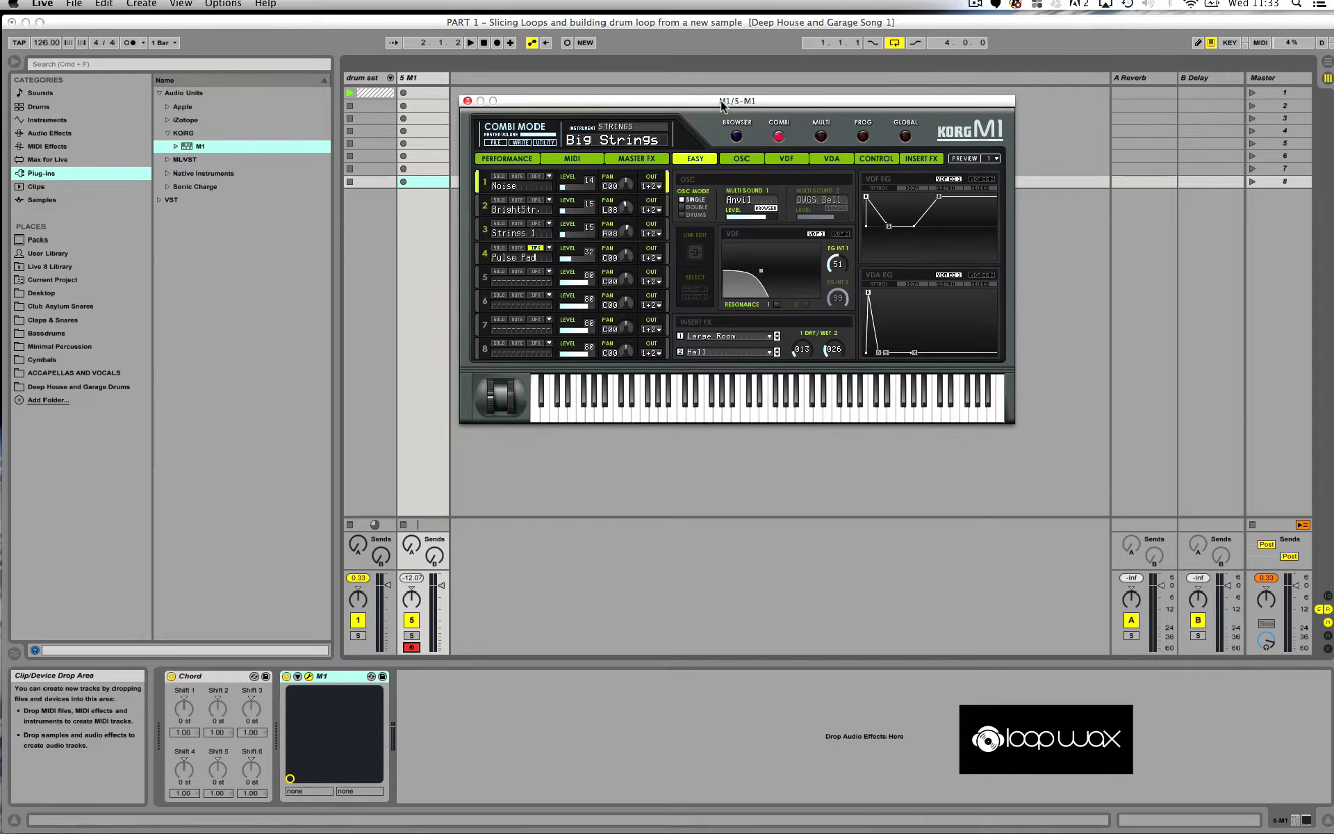
pyautogui.click(637, 160)
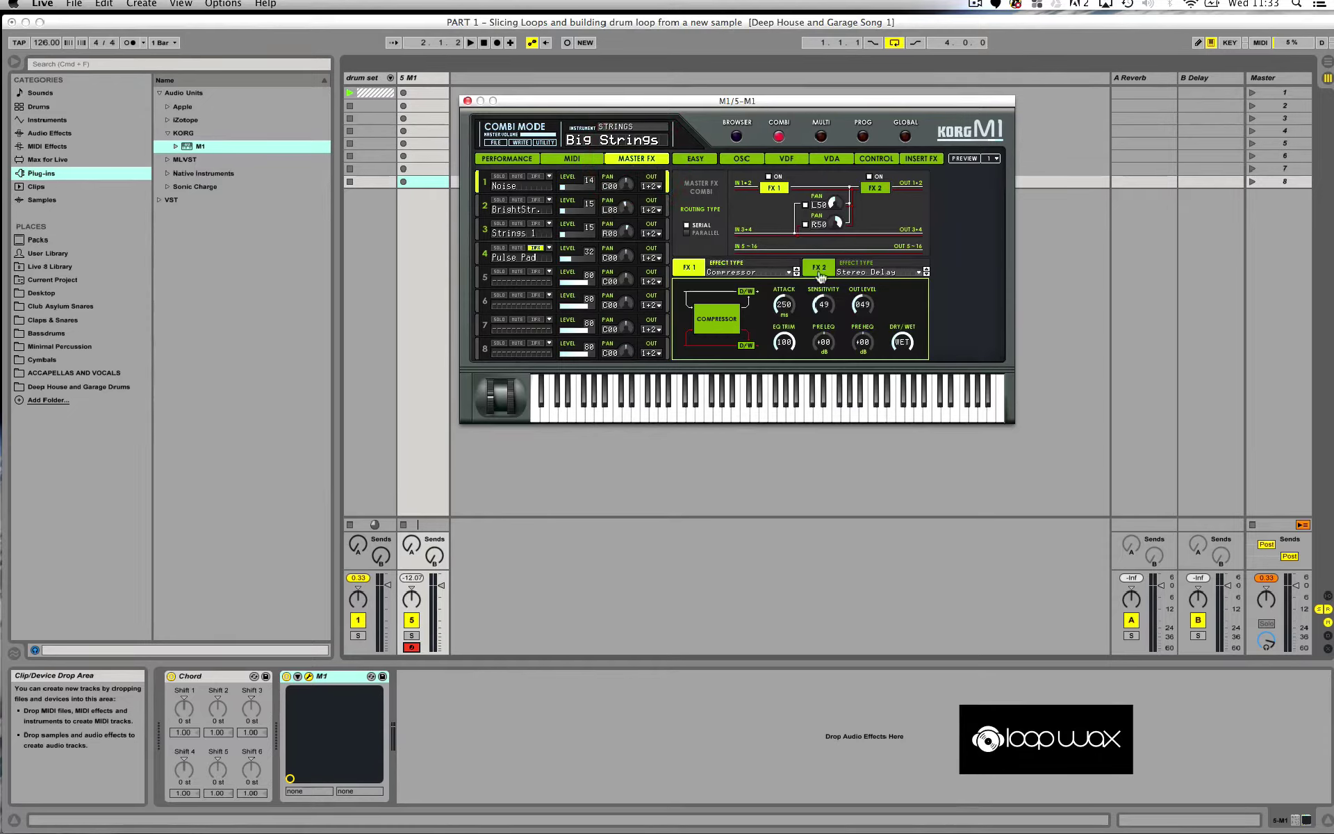
pyautogui.click(903, 340)
pyautogui.moveTo(903, 340); pyautogui.dragTo(899, 454)
pyautogui.click(820, 268)
pyautogui.moveTo(907, 343); pyautogui.dragTo(903, 410)
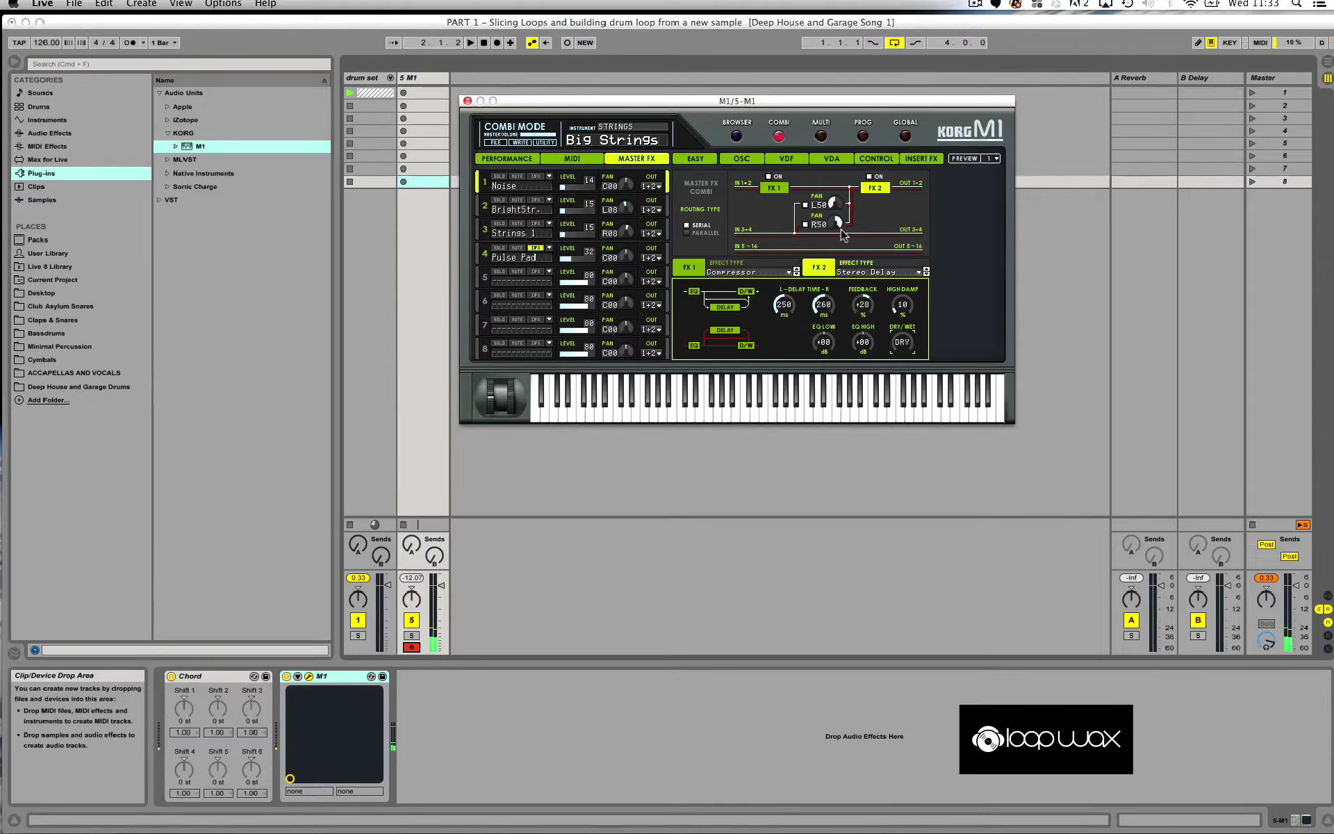
# Step: On the EASY page, set the VDF & VDA EG attack and release times to -50
pyautogui.click(515, 159)
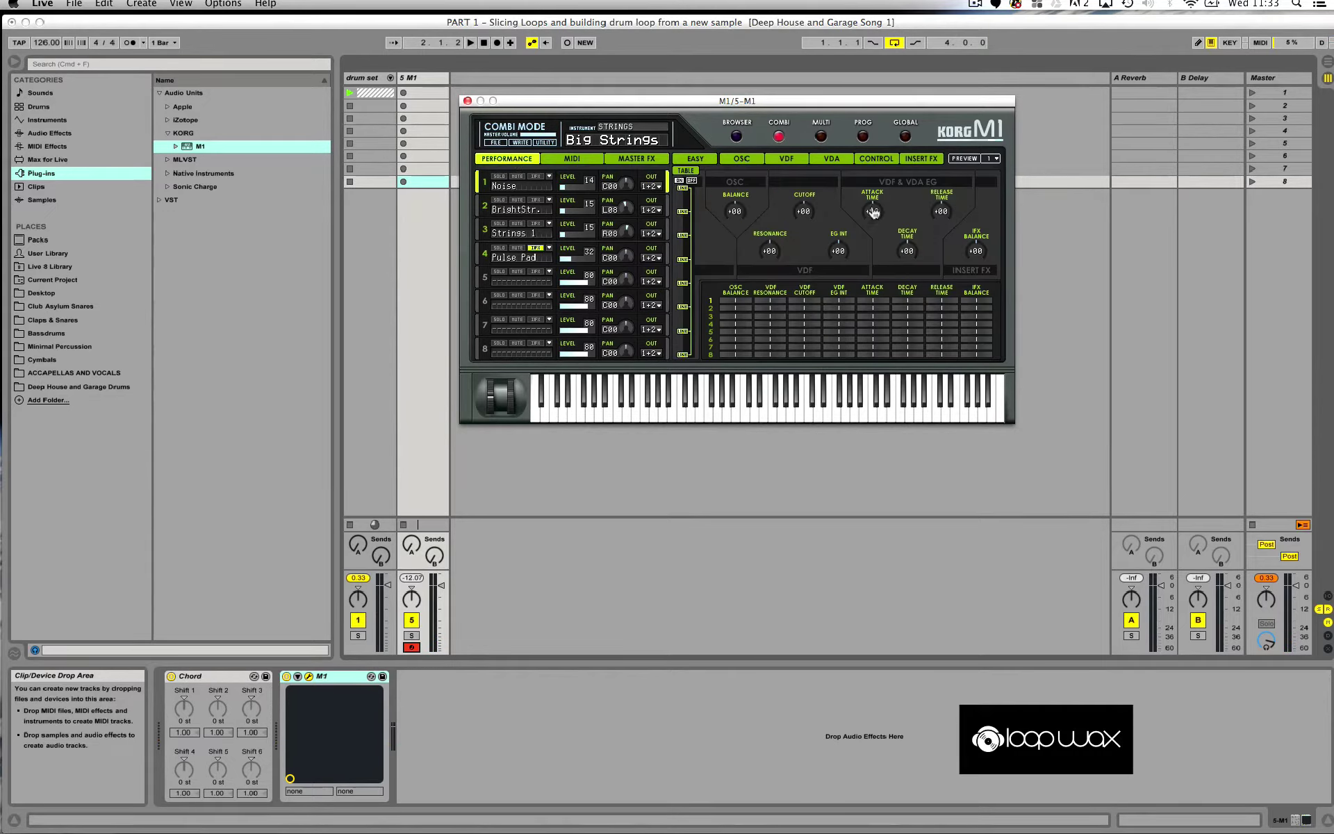
pyautogui.moveTo(874, 212); pyautogui.dragTo(887, 282)
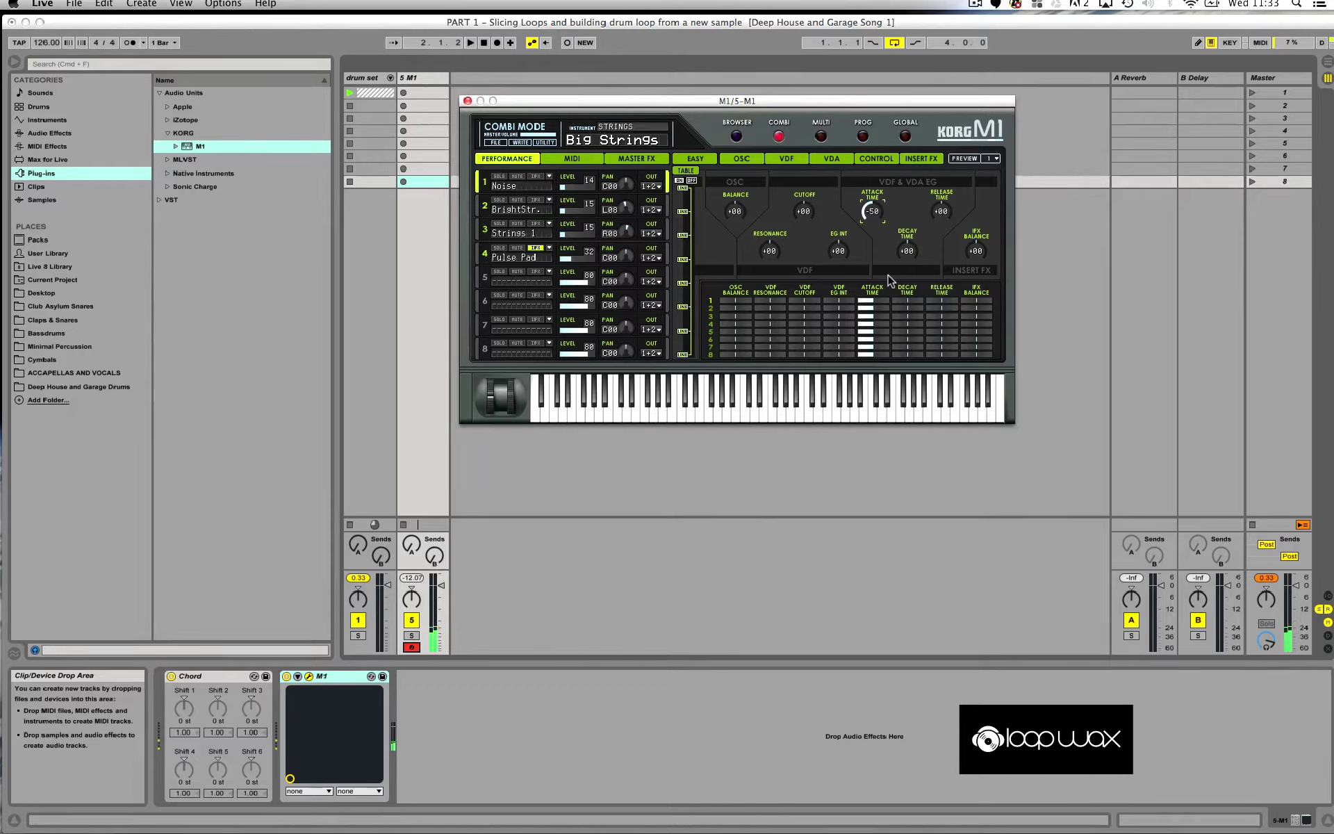
pyautogui.moveTo(943, 213); pyautogui.dragTo(949, 255)
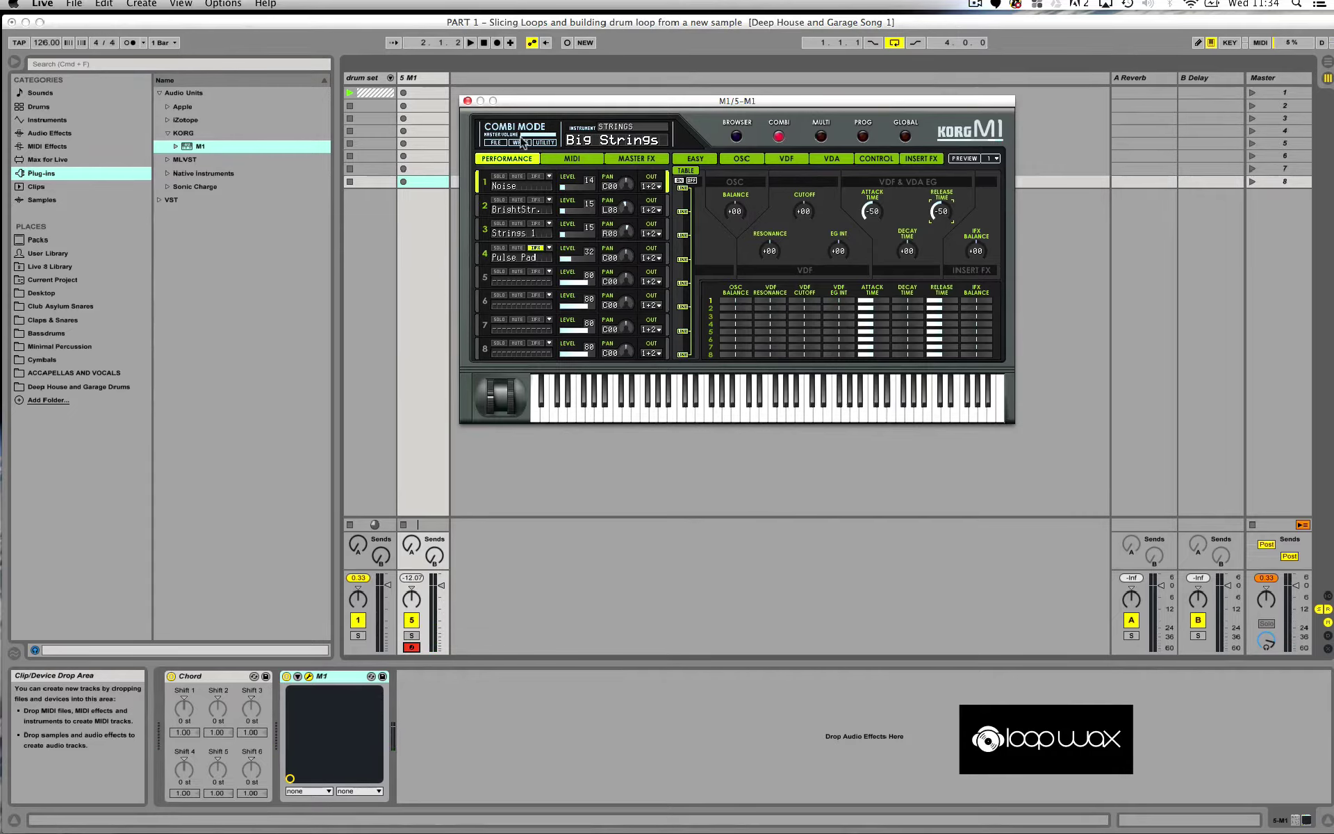
# Step: Close the Korg M1 plug-in editor window
pyautogui.click(468, 101)
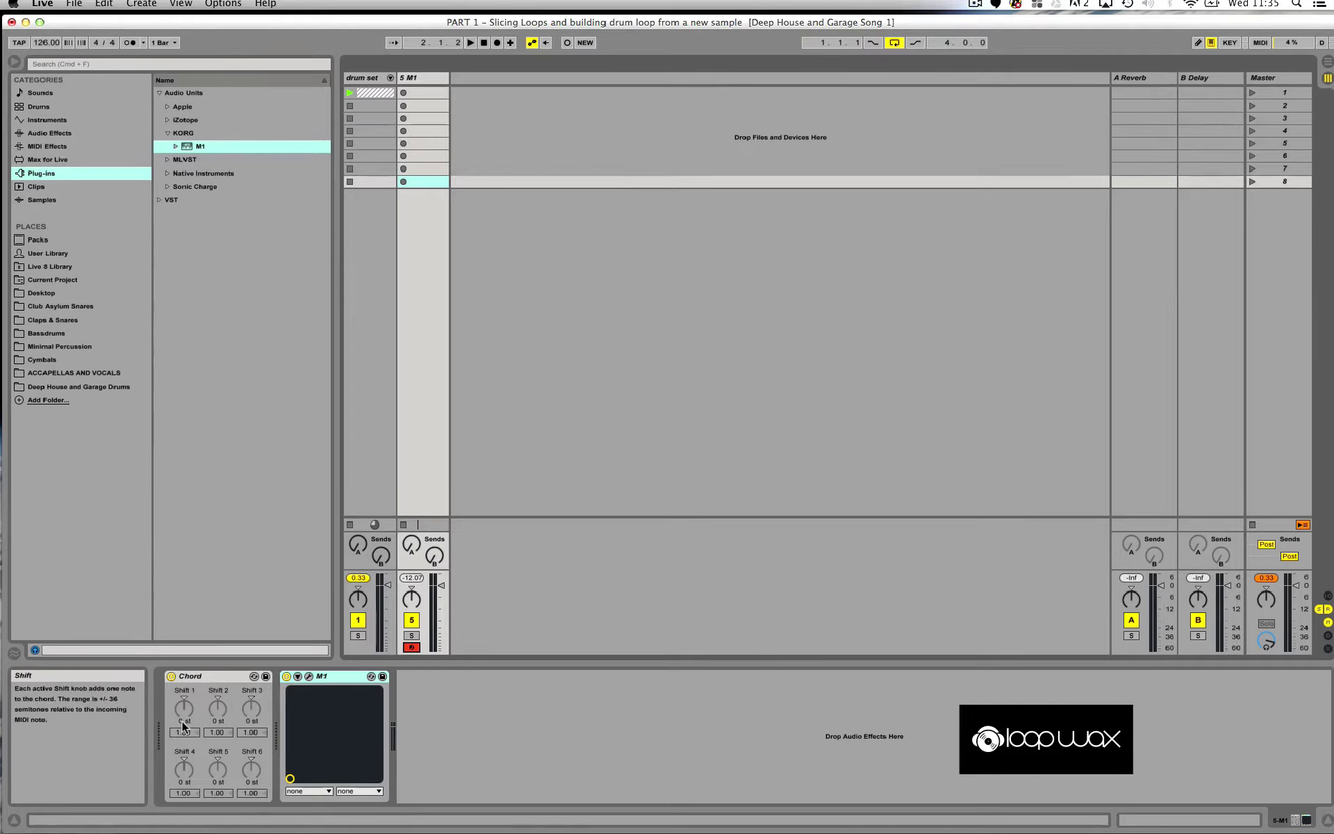
# Step: Set Chord Shifts 1–4 to +10, +14, +15 and +19 st
pyautogui.moveTo(184, 710); pyautogui.dragTo(184, 714)
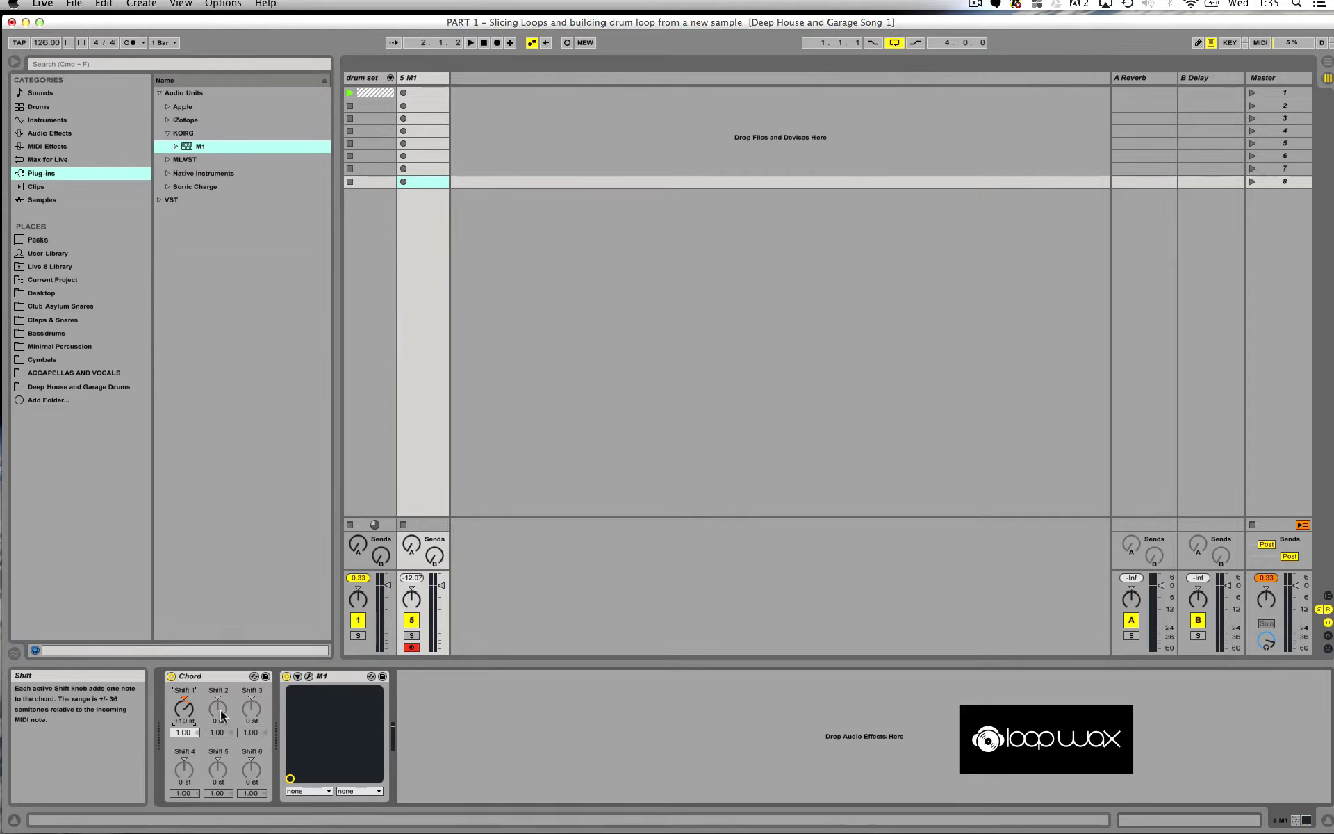
pyautogui.moveTo(221, 715); pyautogui.dragTo(221, 709)
pyautogui.moveTo(218, 709); pyautogui.dragTo(217, 697)
pyautogui.click(254, 715)
pyautogui.moveTo(253, 715); pyautogui.dragTo(253, 695)
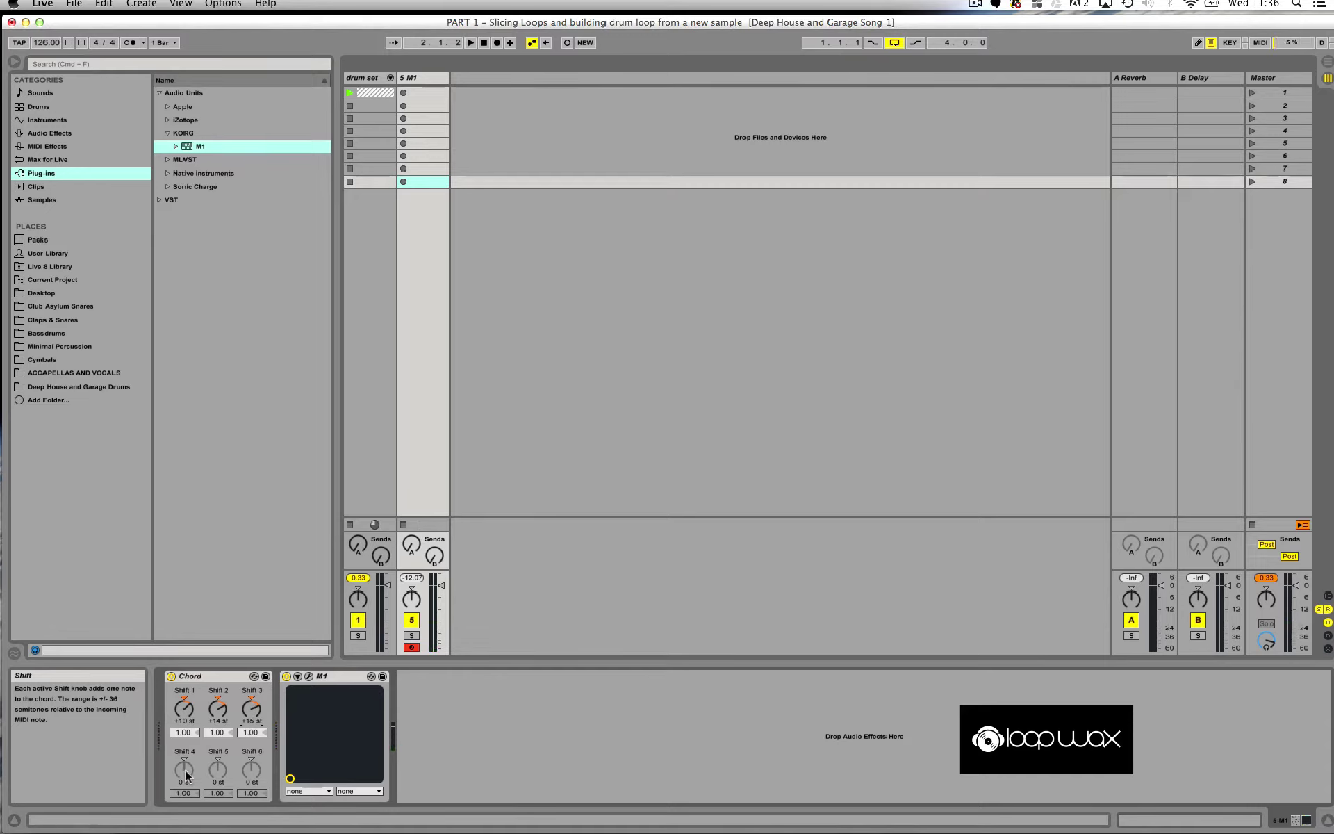
pyautogui.moveTo(185, 769); pyautogui.dragTo(184, 733)
pyautogui.moveTo(184, 773); pyautogui.dragTo(186, 776)
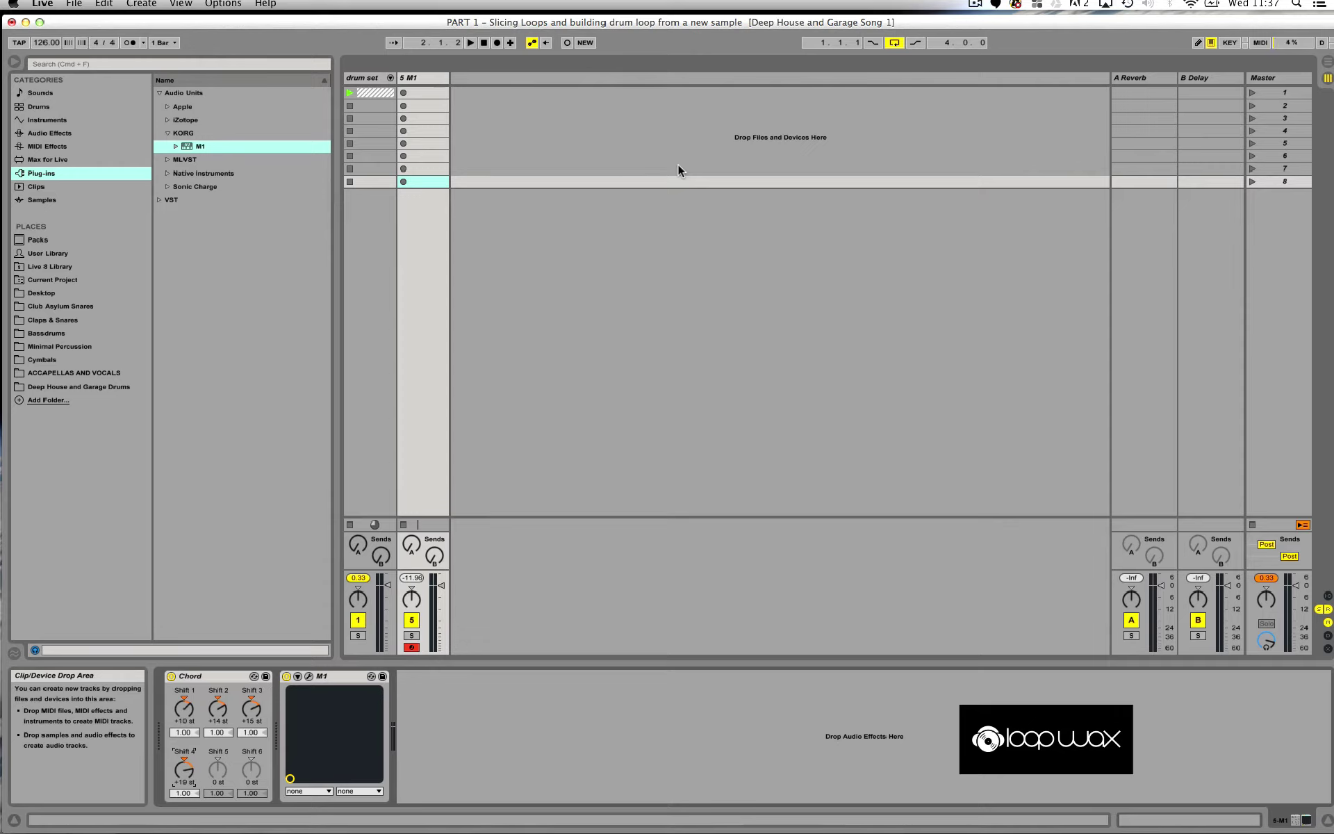
# Step: Add Live's Reverb after the M1 and lower its Dry/Wet from 55% to 25%
pyautogui.click(77, 134)
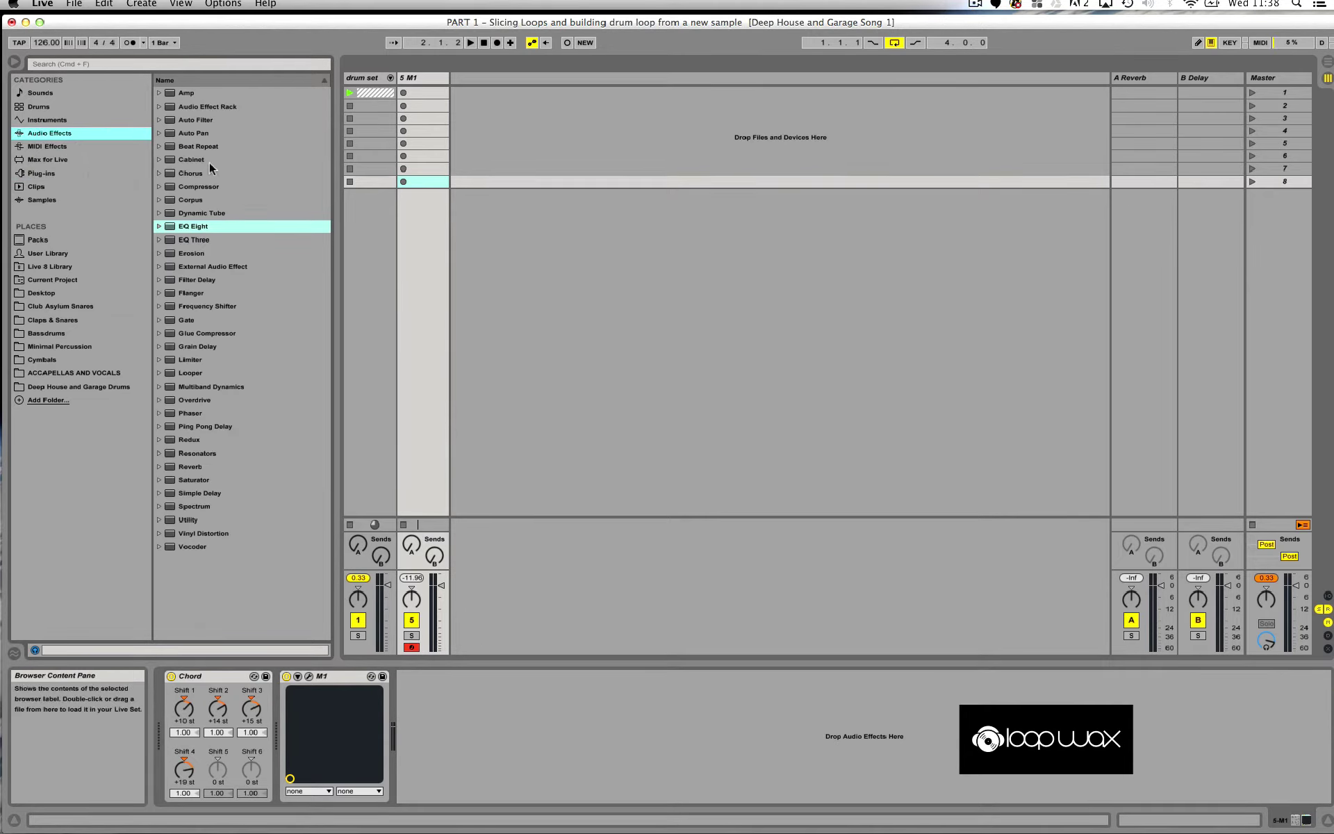
pyautogui.click(180, 467)
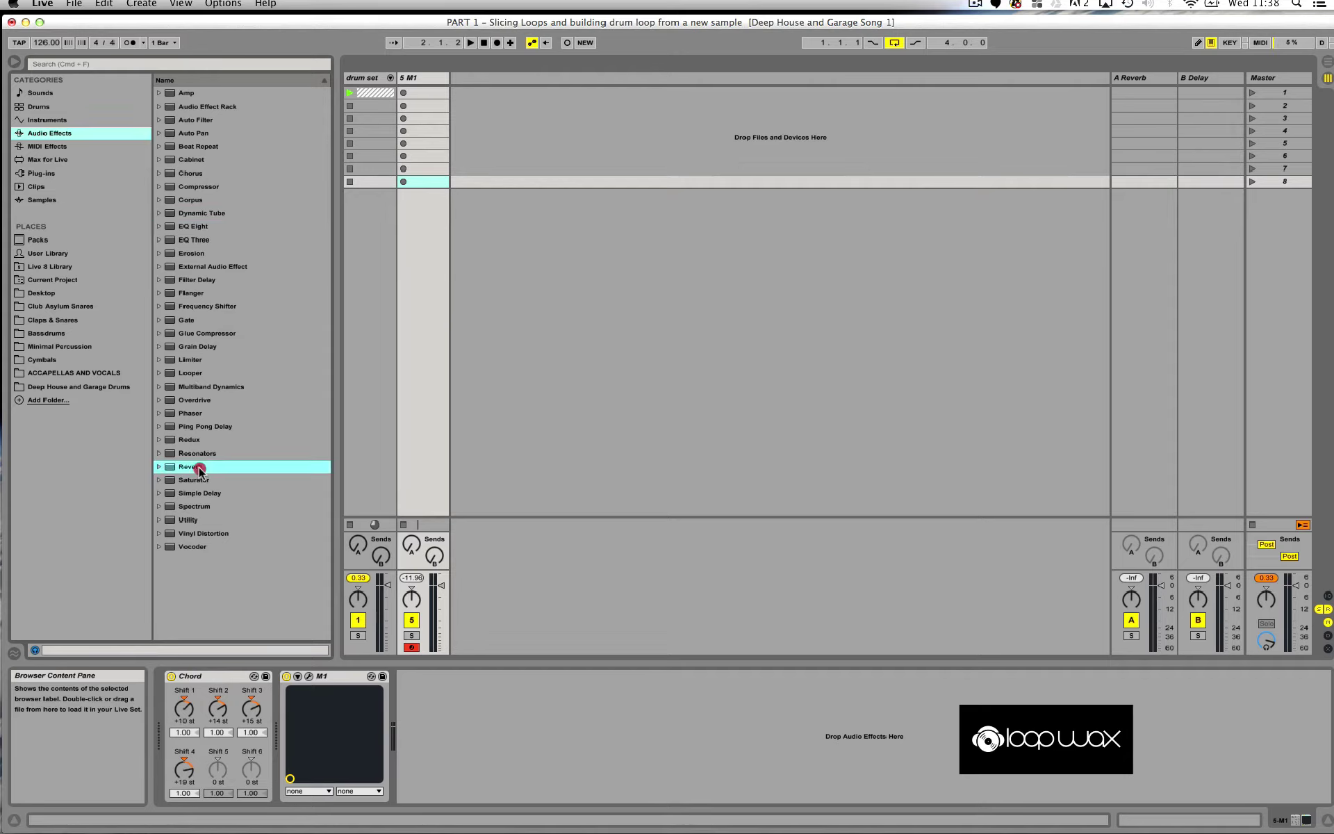
pyautogui.moveTo(177, 471); pyautogui.dragTo(426, 705)
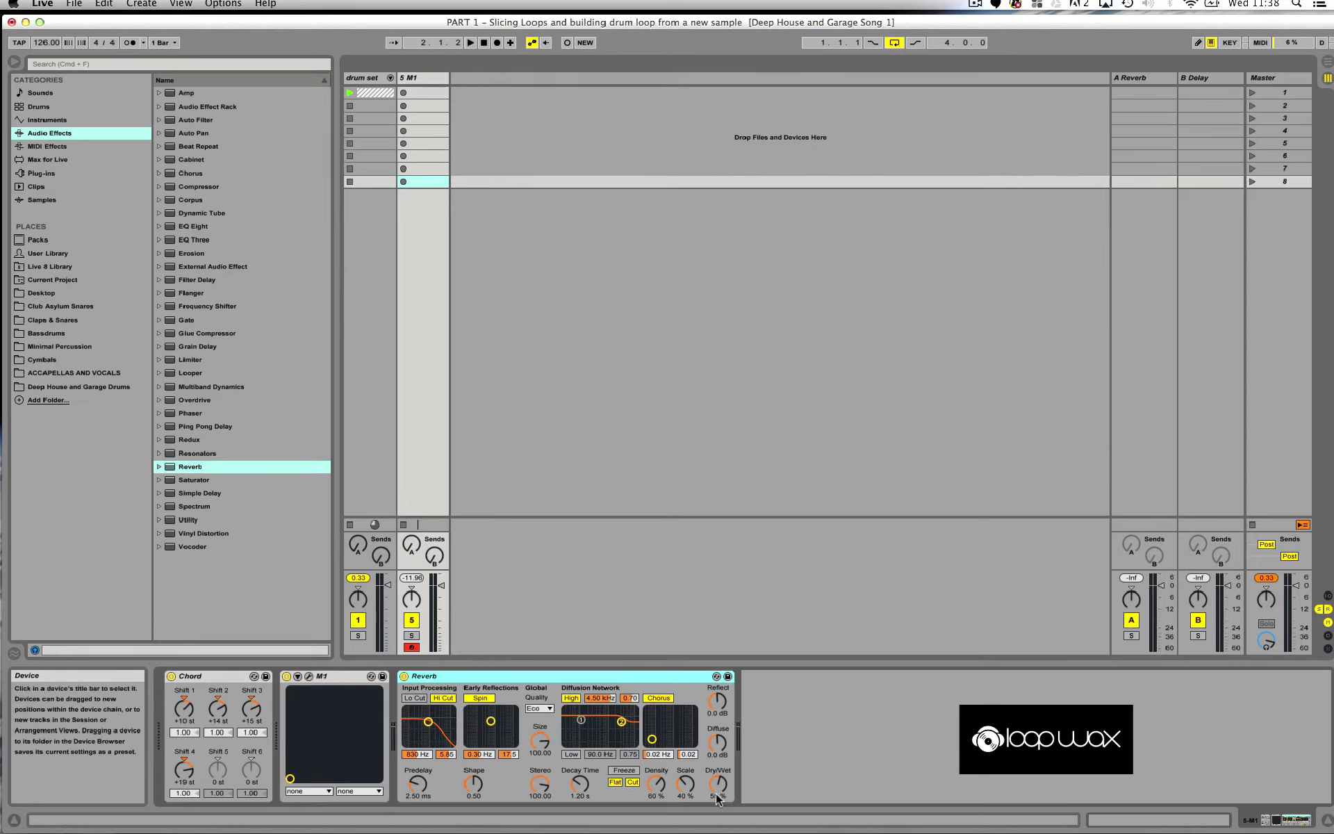
pyautogui.moveTo(718, 784); pyautogui.dragTo(718, 792)
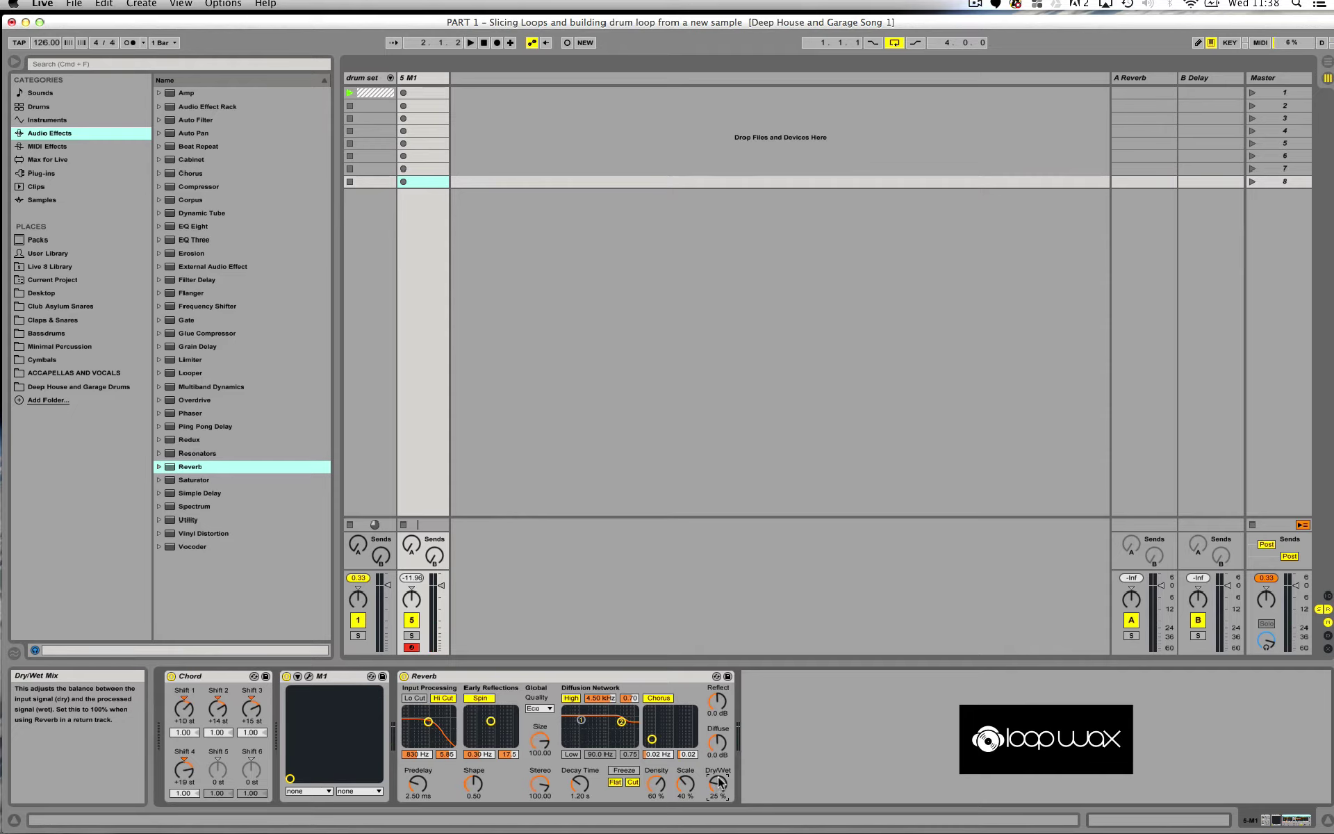
pyautogui.click(424, 77)
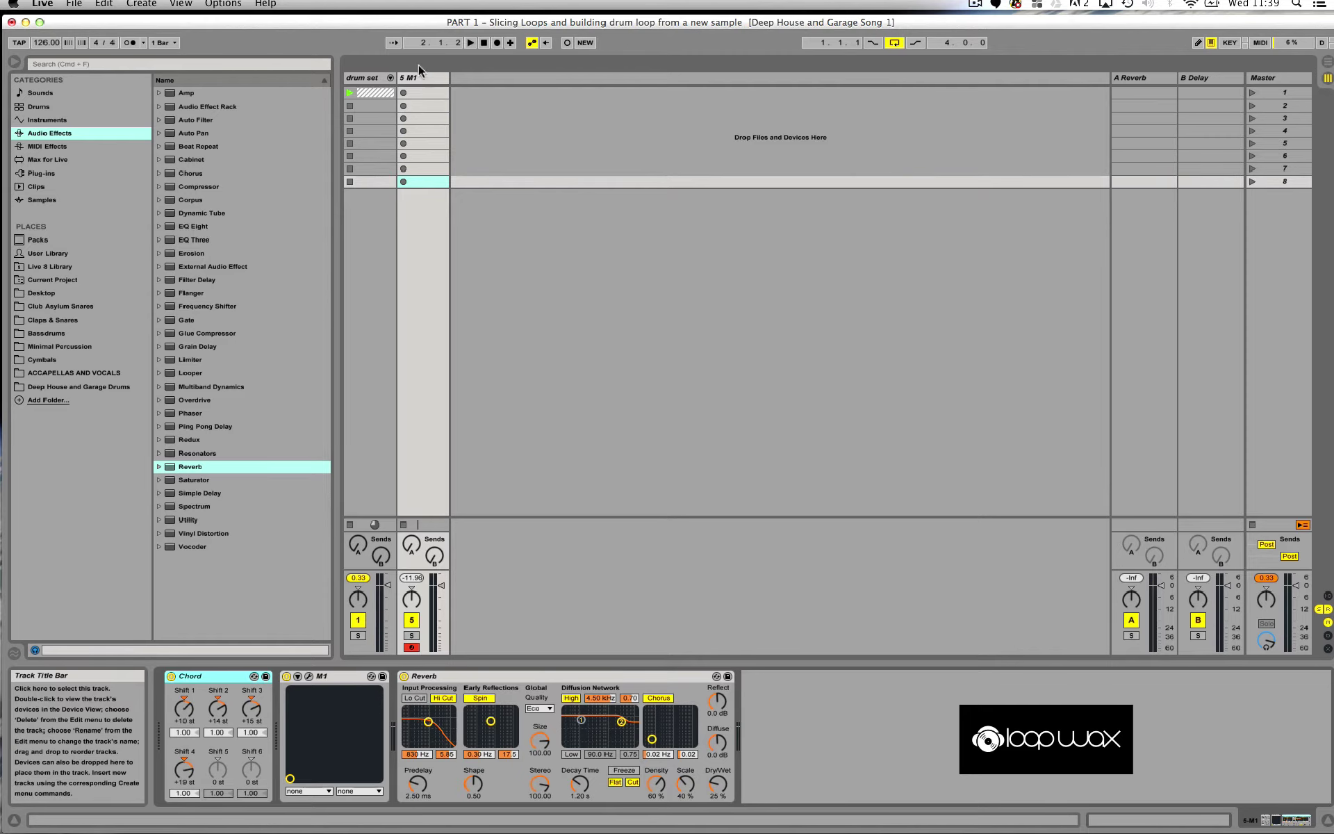
pyautogui.click(423, 79)
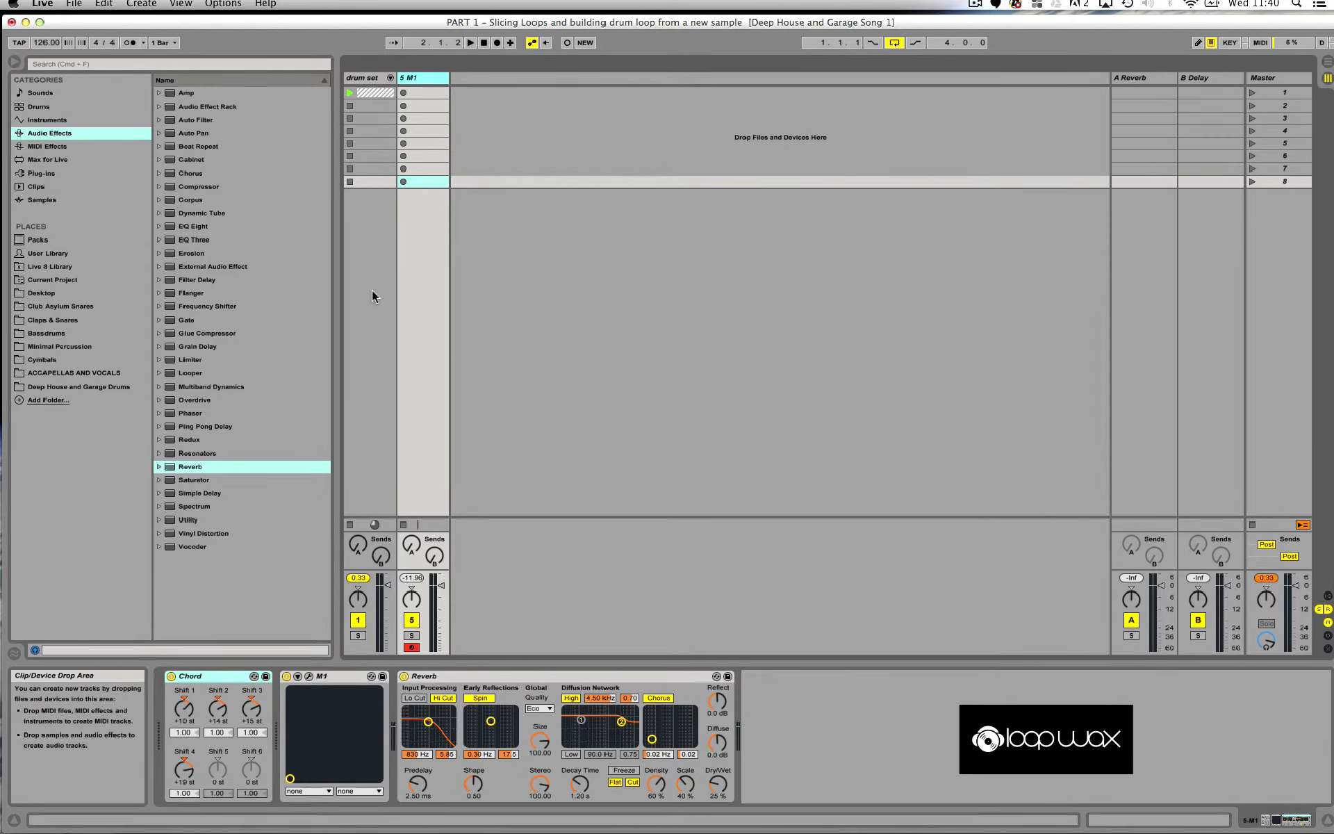
pyautogui.click(214, 679)
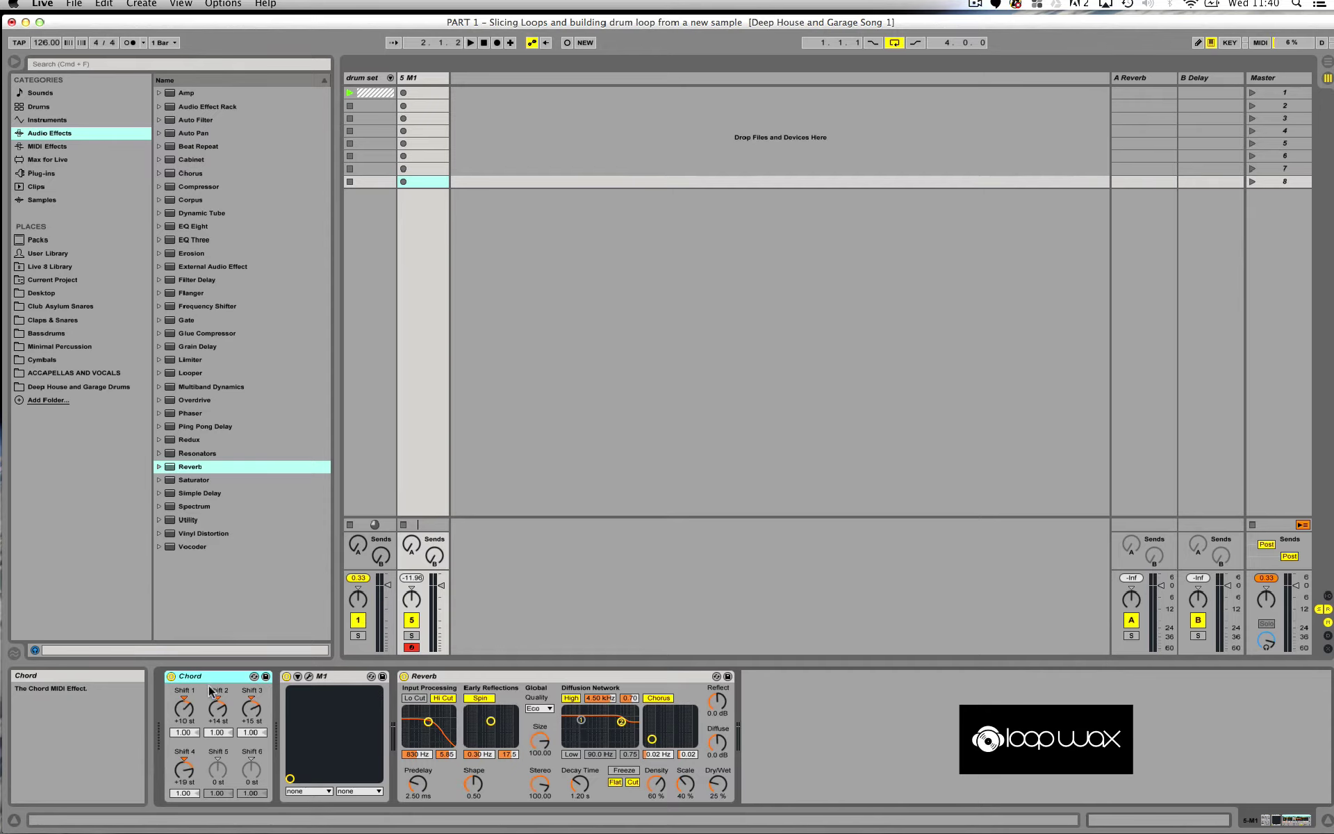
pyautogui.click(330, 680)
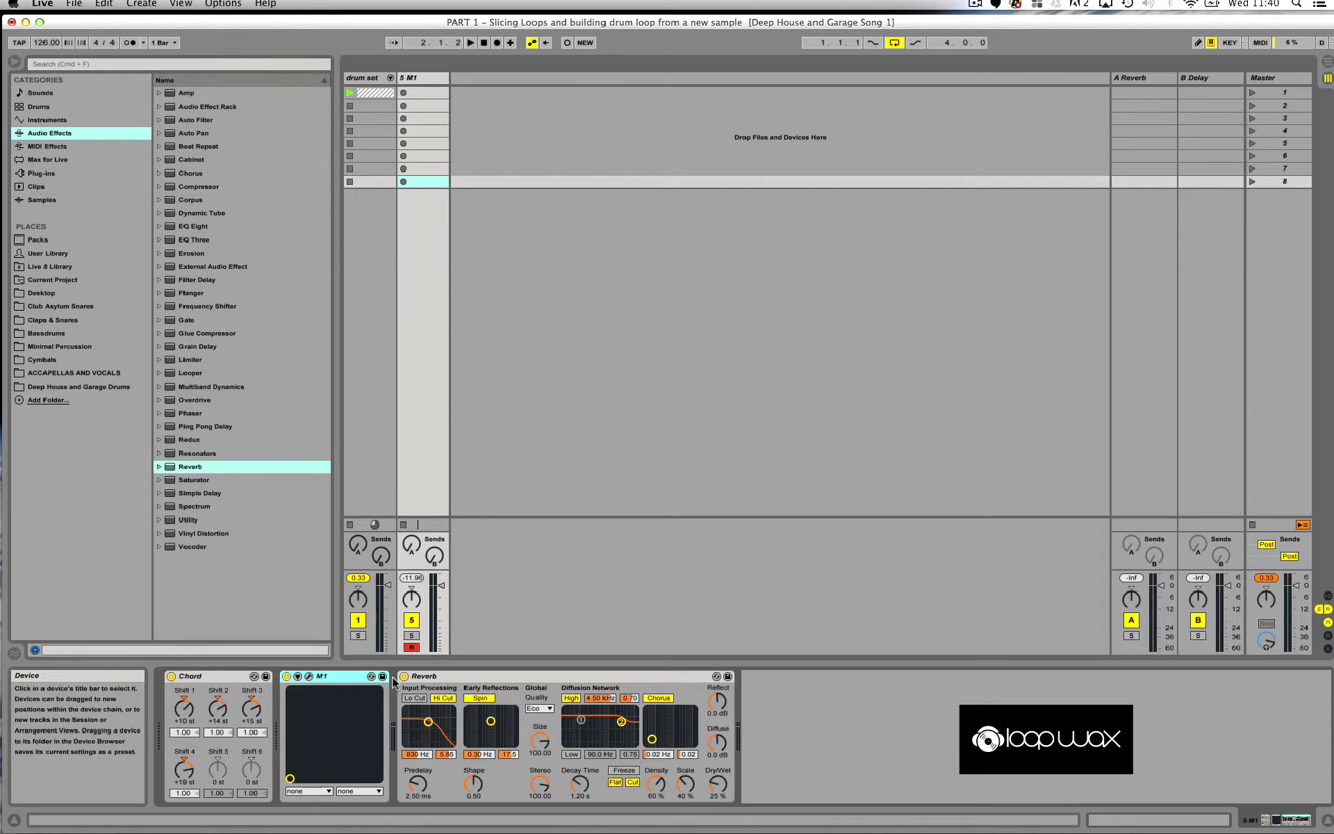
pyautogui.click(504, 678)
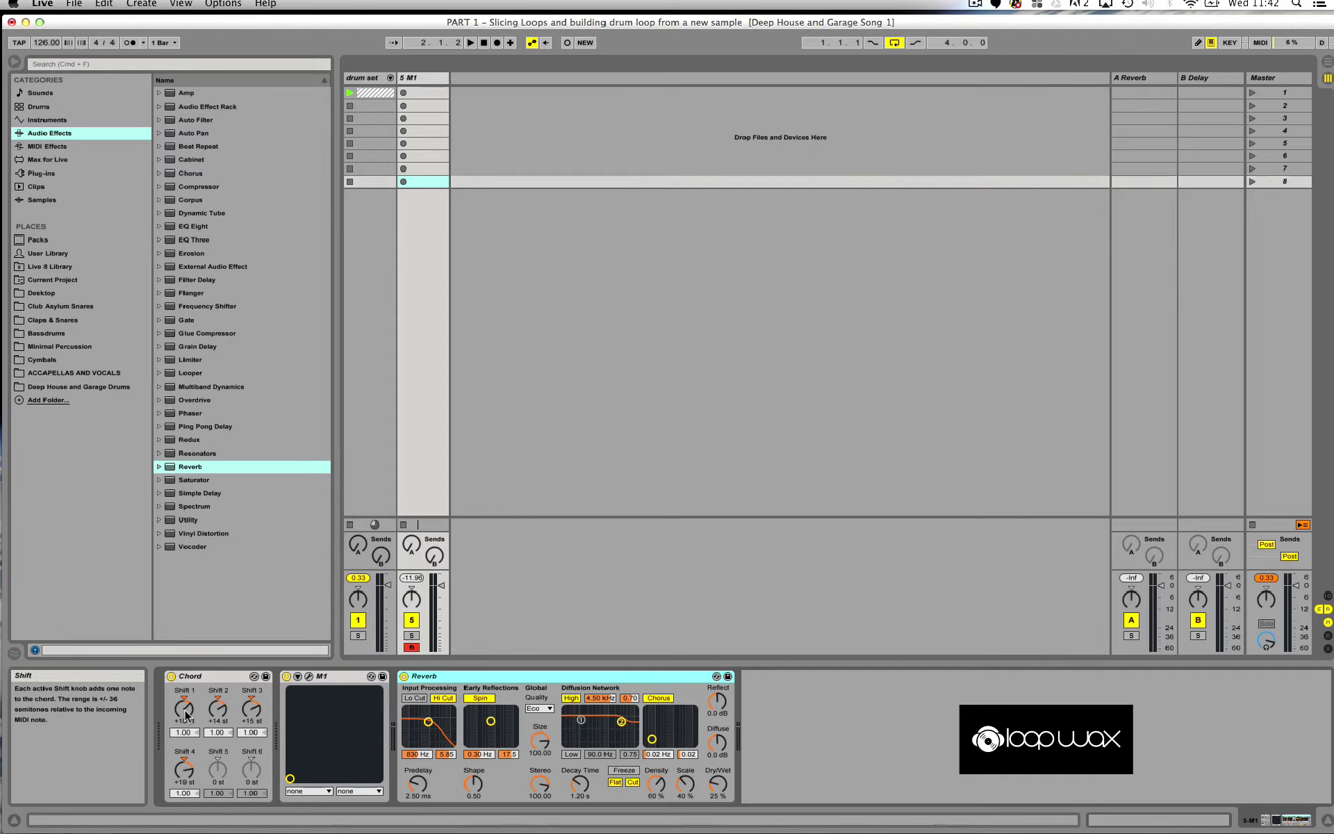
# Step: Try a lower Shift 1 interval and a fifth note on the Chord device, then reset Shift 5 to 0 st
pyautogui.moveTo(184, 708); pyautogui.dragTo(184, 727)
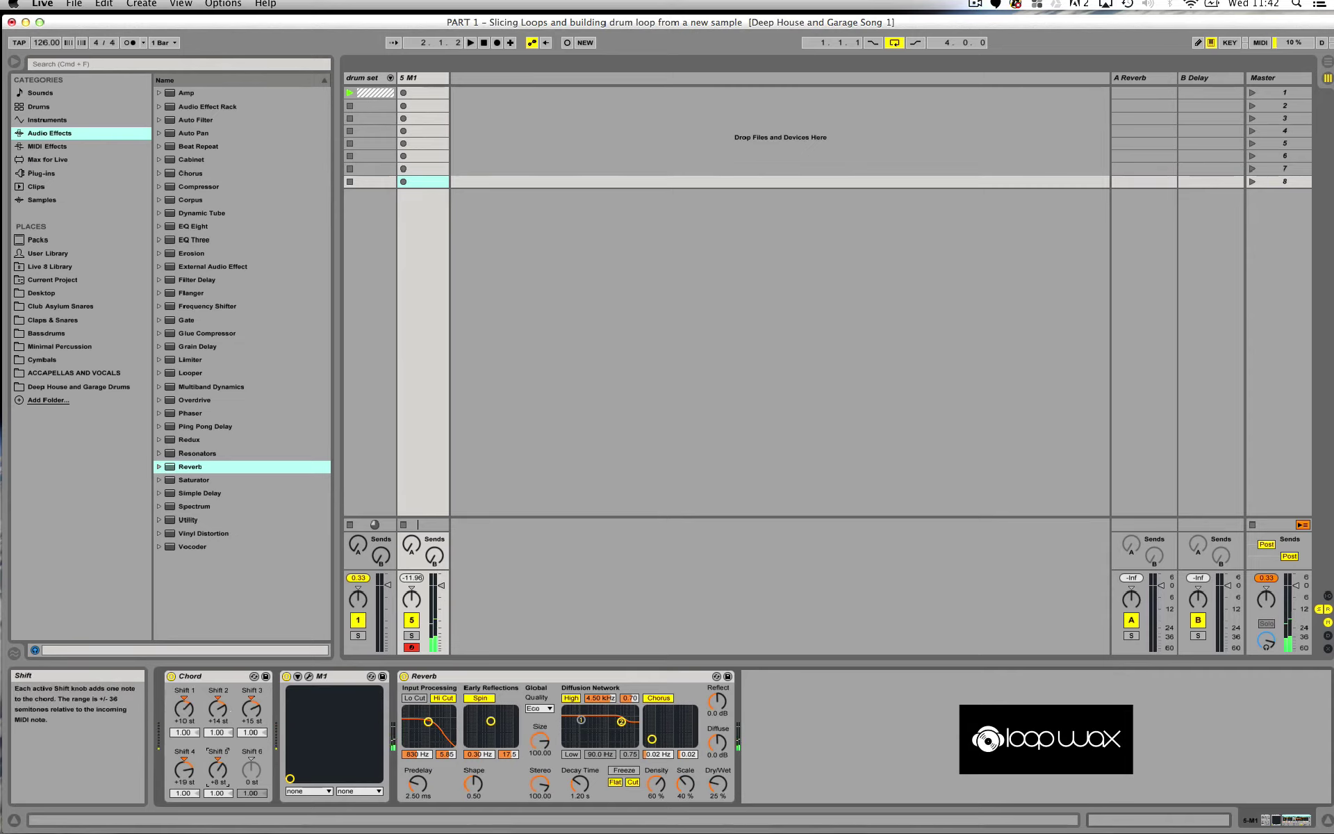
pyautogui.moveTo(218, 767)
pyautogui.mouseDown()
pyautogui.moveTo(218, 751)
pyautogui.moveTo(217, 768)
pyautogui.mouseUp()
pyautogui.moveTo(217, 772); pyautogui.dragTo(217, 792)
# Step: Raise the Chord device's Shift 3 from +15 to +17 st
pyautogui.scroll(2, 252, 725)
pyautogui.click(254, 726)
pyautogui.moveTo(255, 725); pyautogui.dragTo(255, 713)
pyautogui.moveTo(251, 707); pyautogui.dragTo(264, 725)
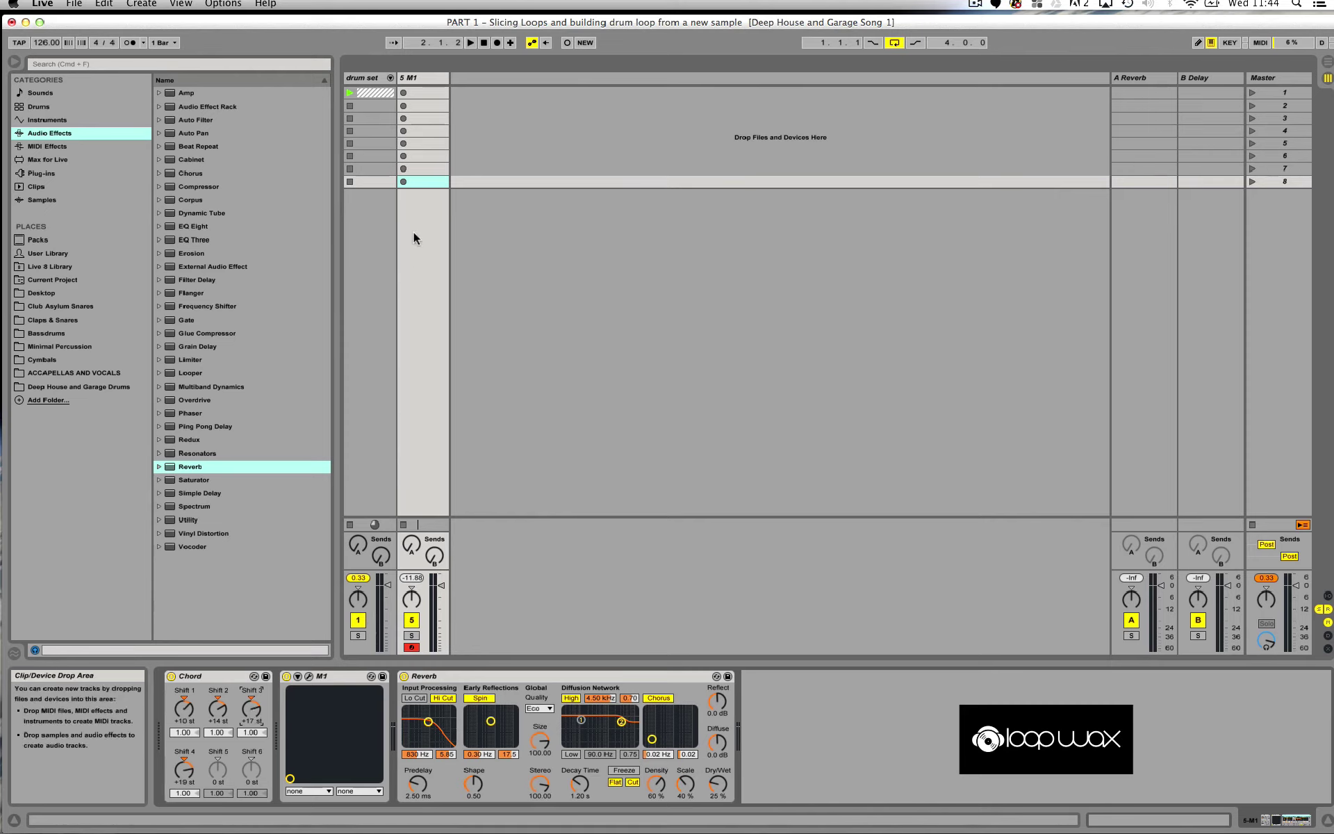
# Step: Select the drum set track, launch its loop to listen, then stop playback
pyautogui.click(348, 92)
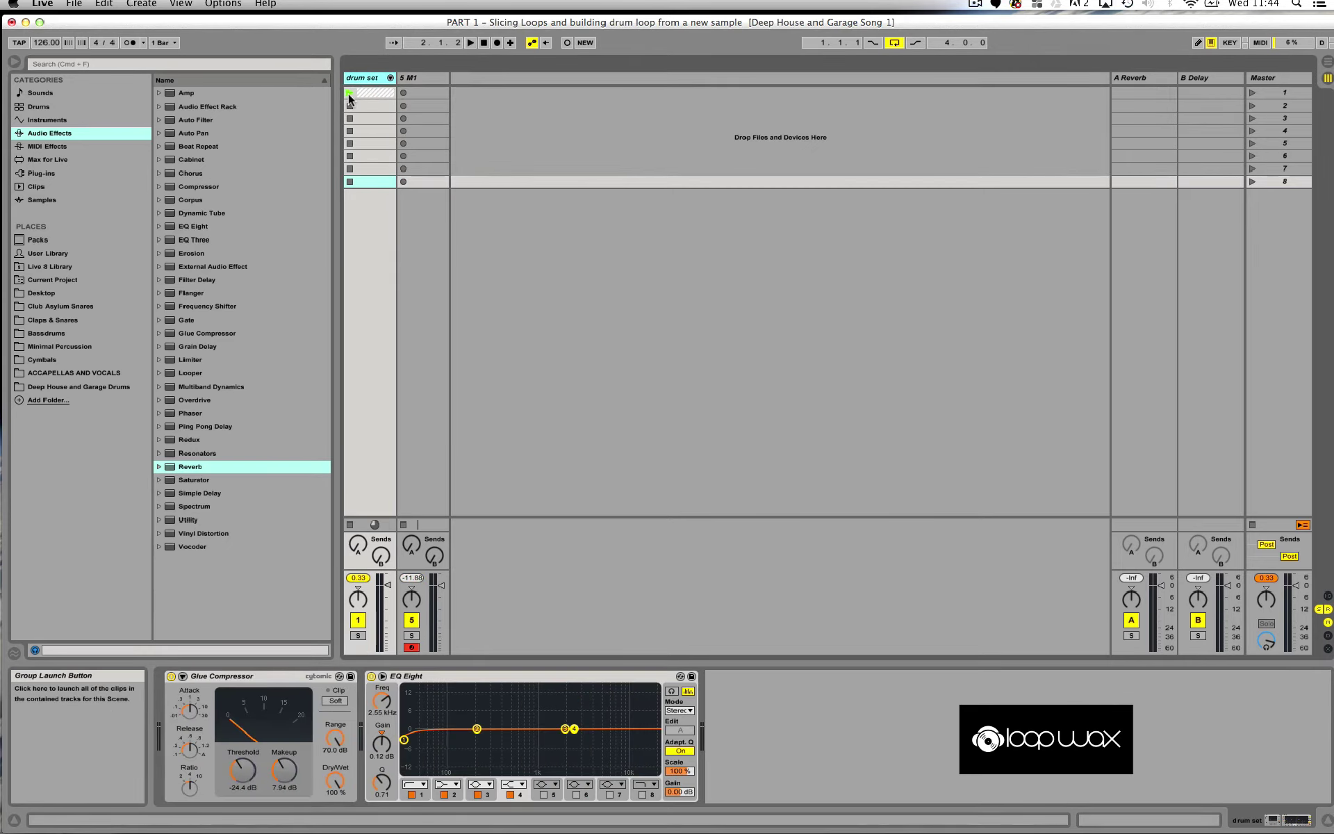
pyautogui.click(349, 92)
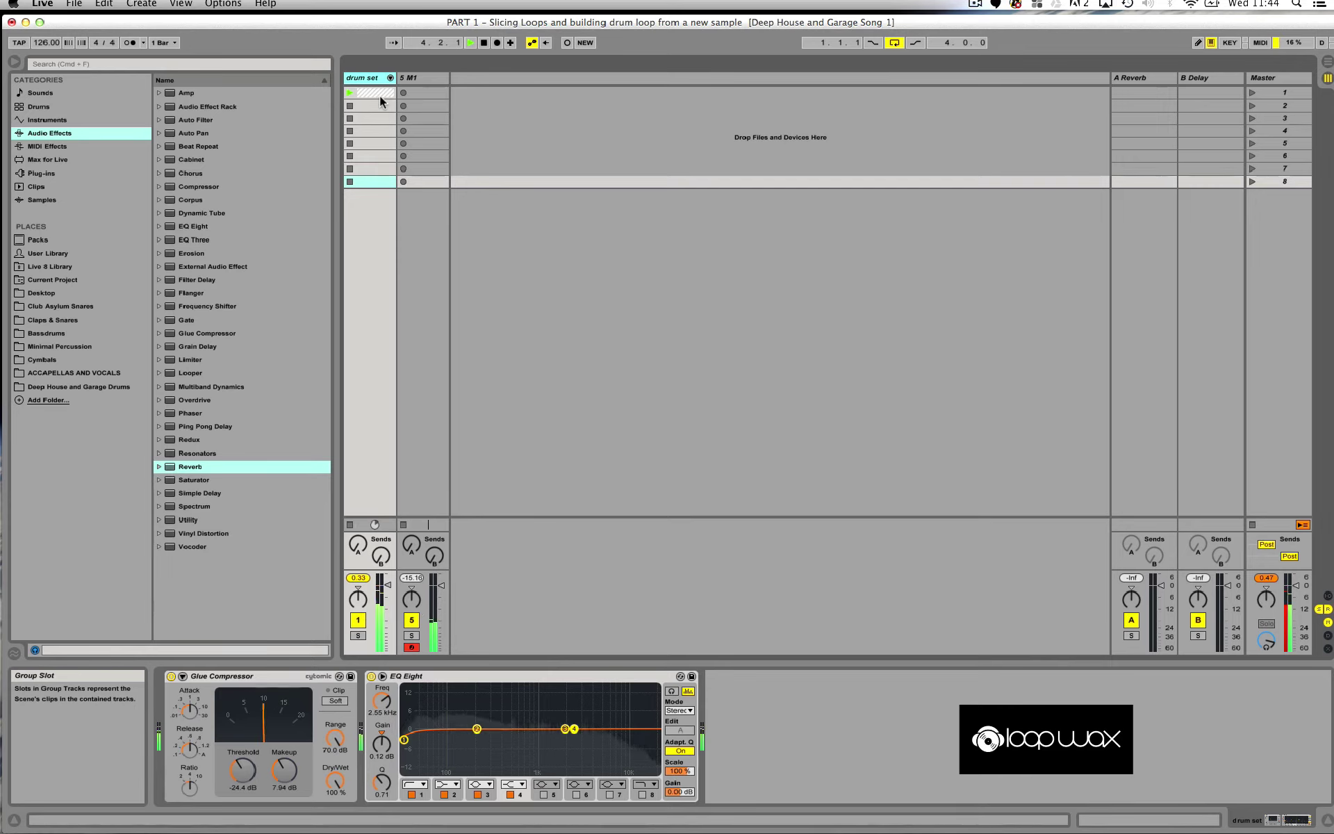
pyautogui.press('space')
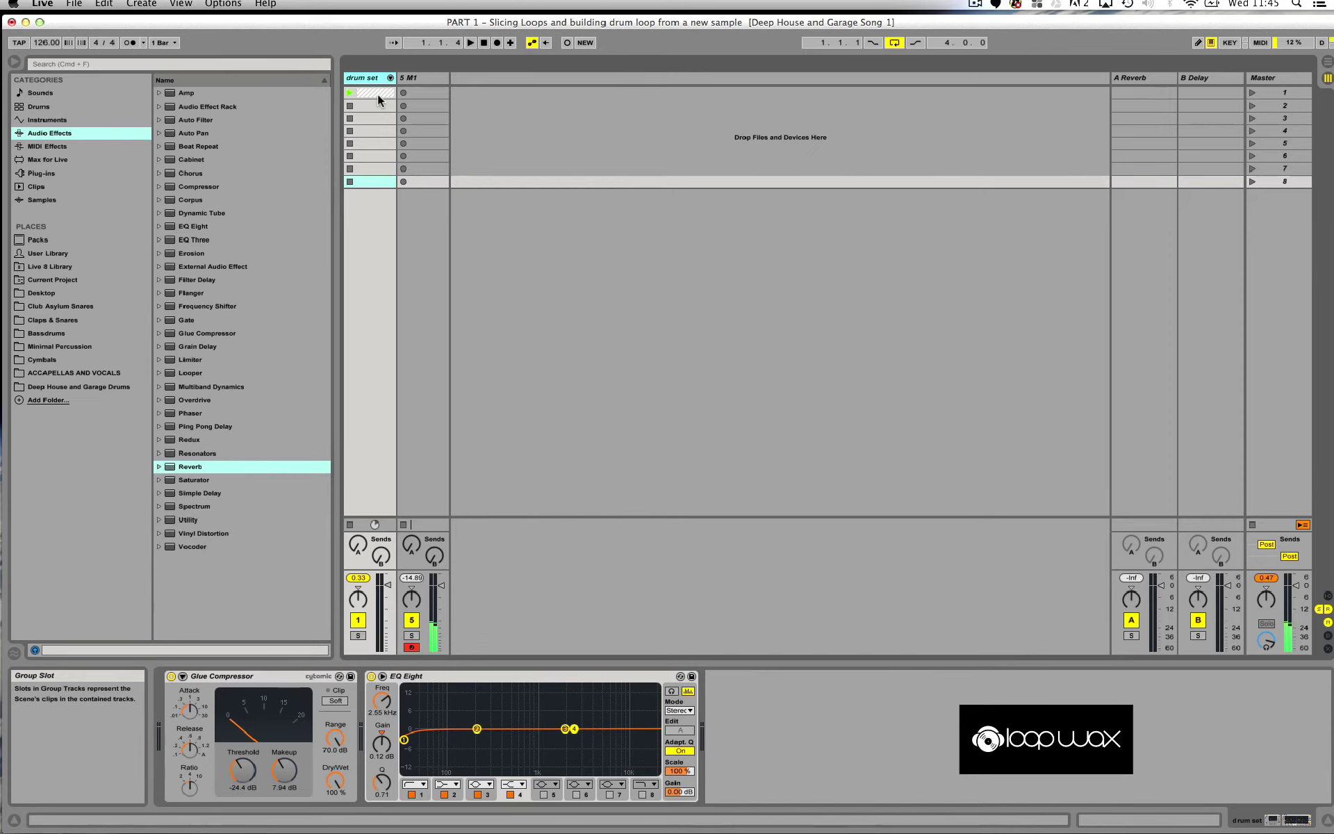
# Step: Insert an empty MIDI clip into the 5 M1 track's first clip slot
pyautogui.click(424, 79)
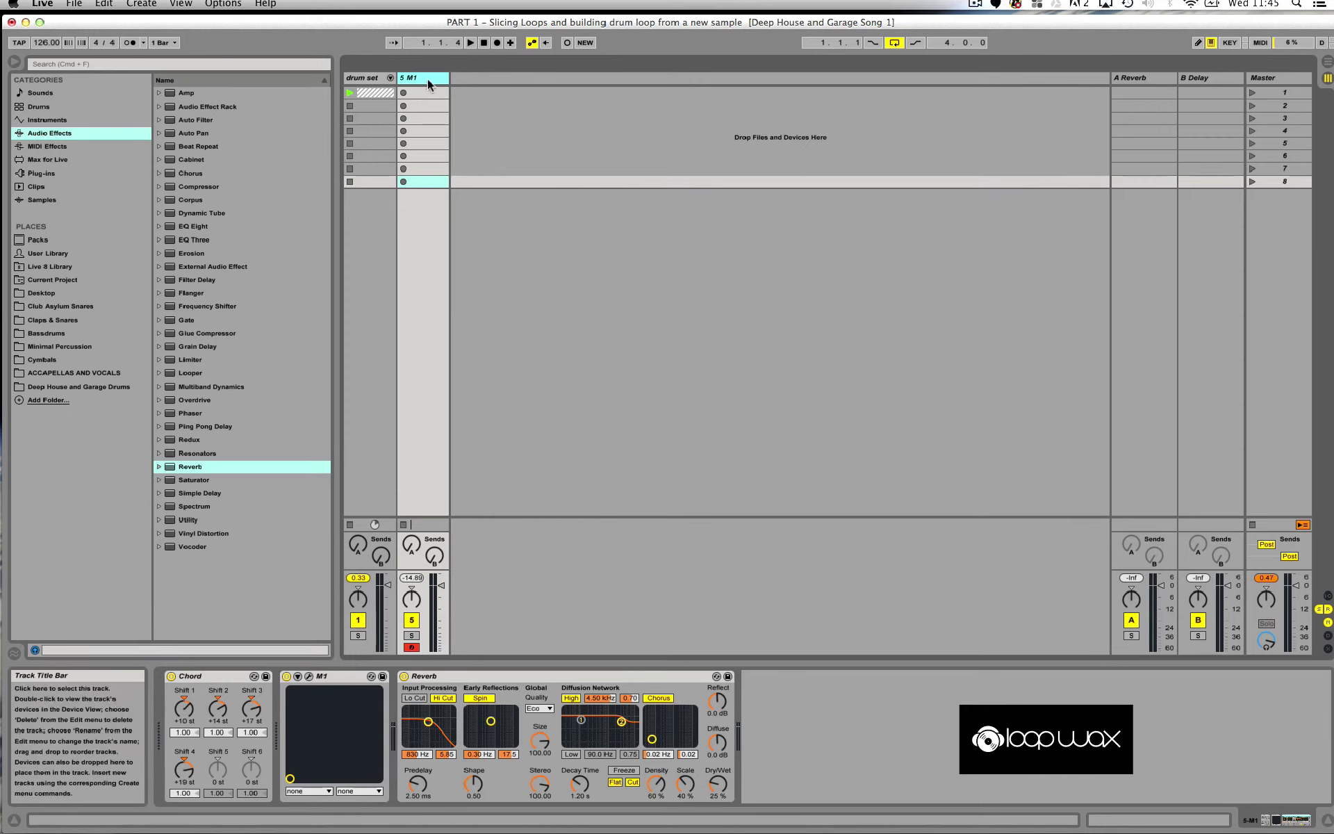
pyautogui.click(428, 81)
pyautogui.click(424, 93)
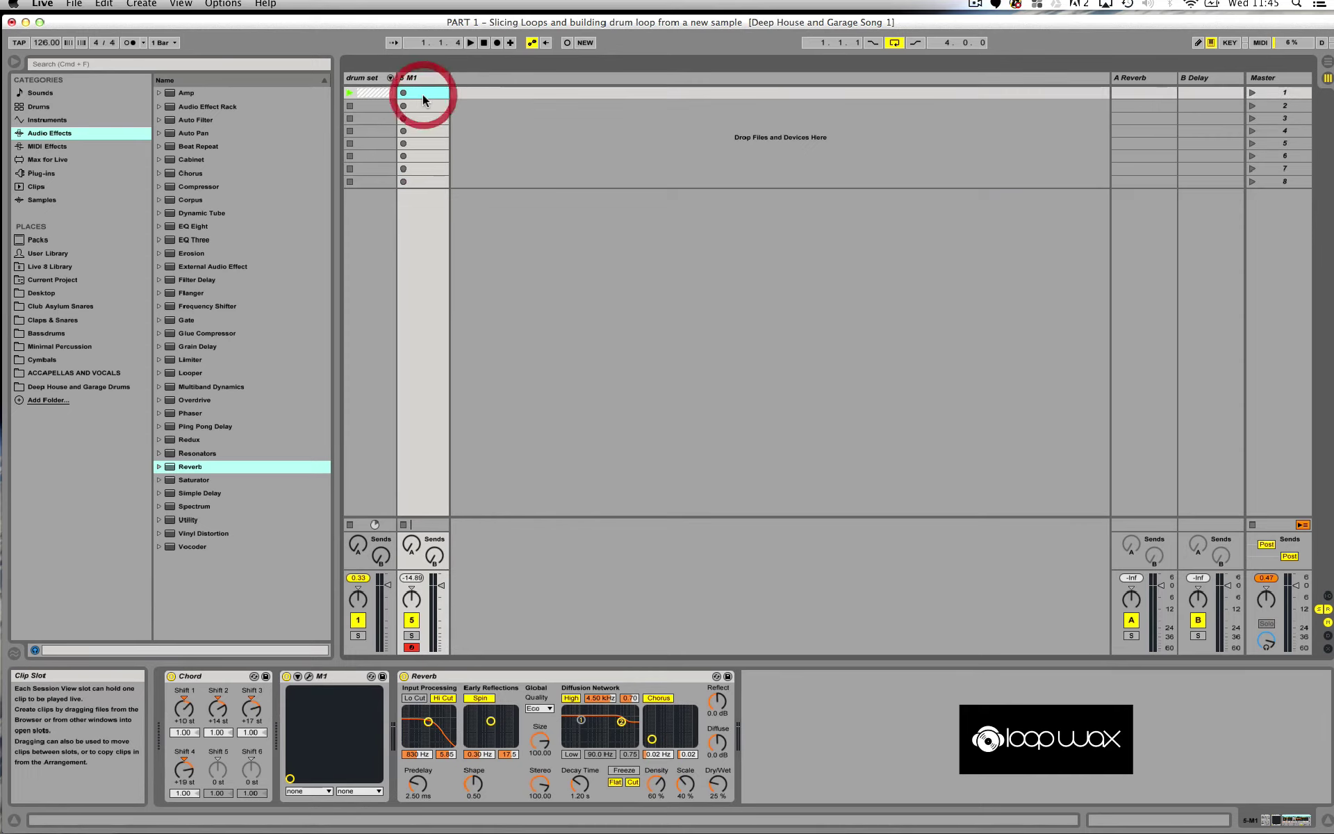
pyautogui.rightClick(423, 95)
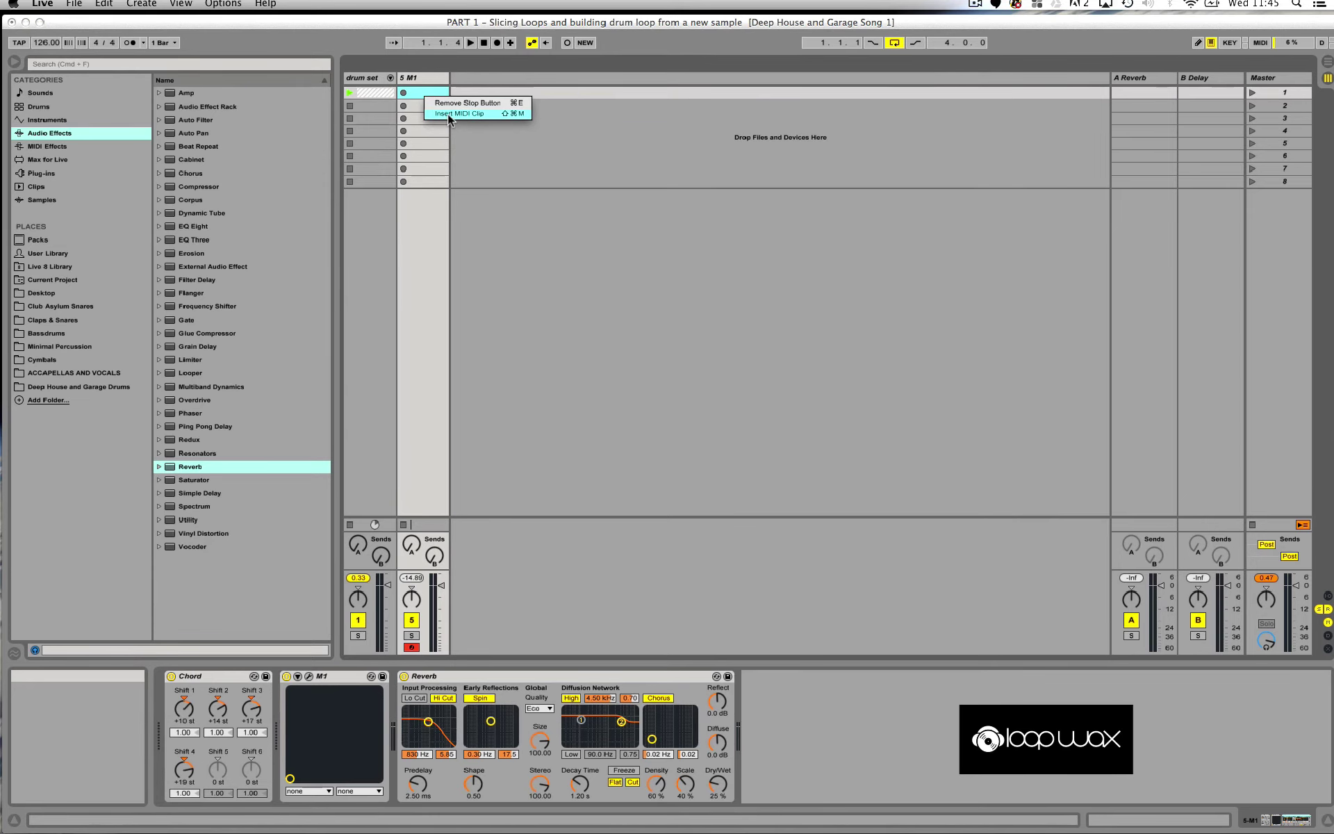
pyautogui.click(448, 114)
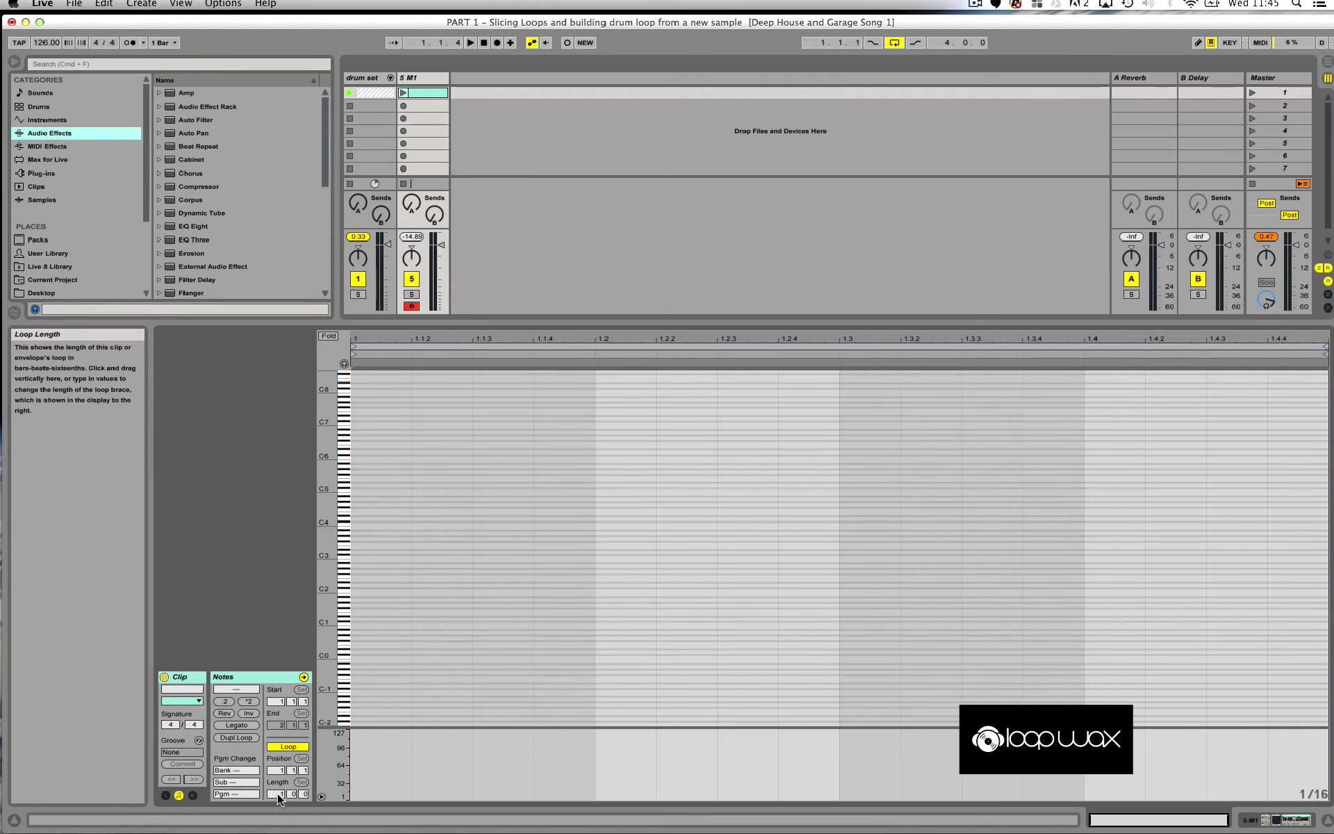
# Step: Set the M1 clip's loop length to 4 bars and launch the clip
pyautogui.moveTo(277, 793); pyautogui.dragTo(277, 778)
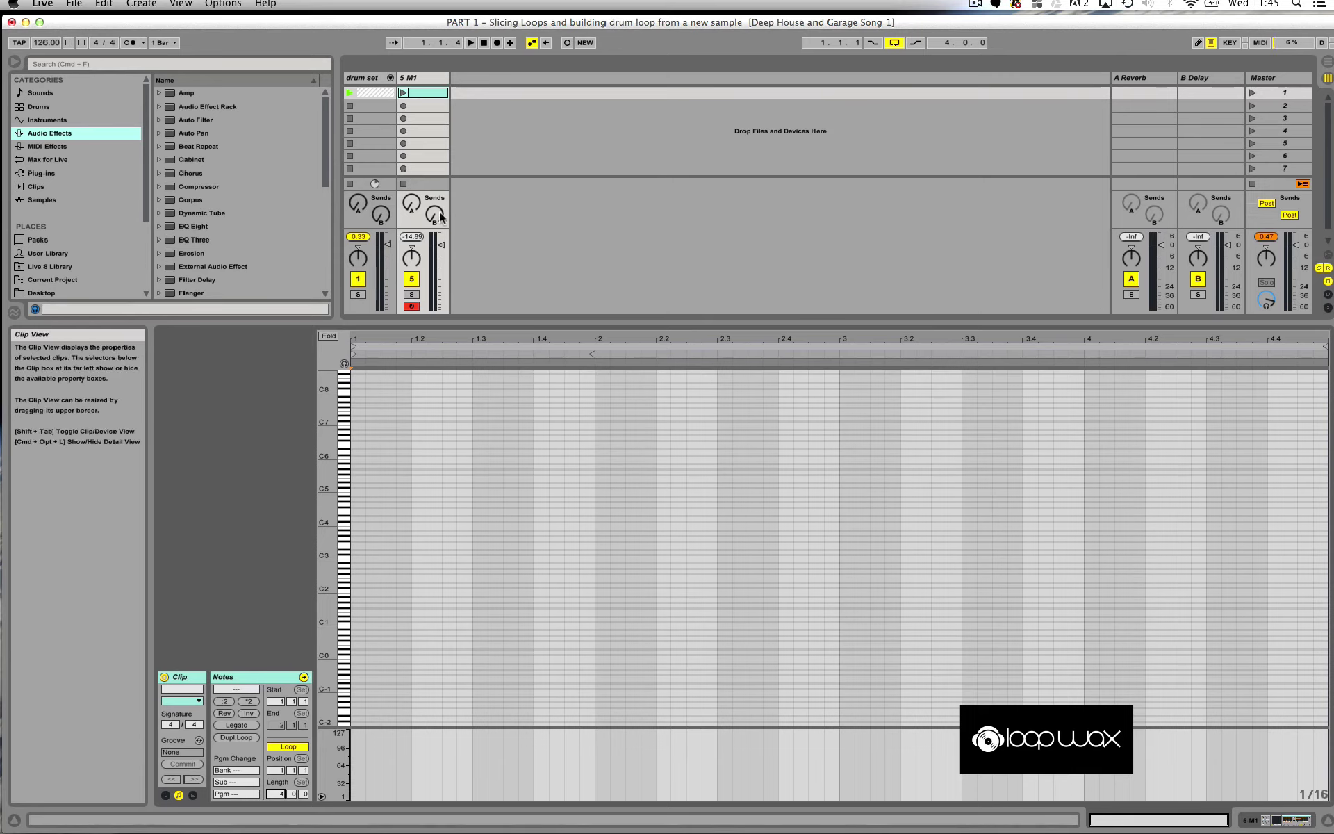
pyautogui.click(403, 94)
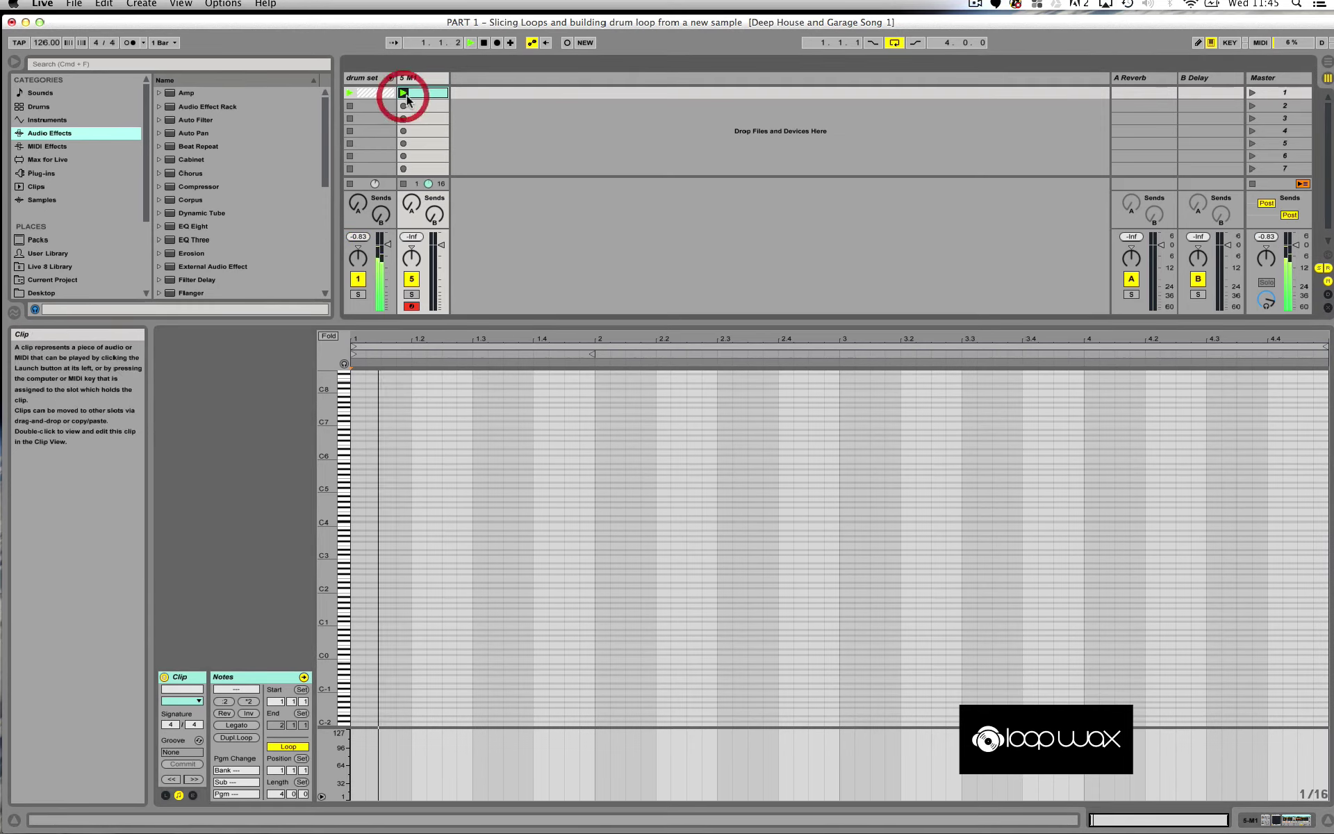
# Step: Session-record the pattern C2, C#2, G#1, C2, C#2, G#1, F1 on the computer keyboard, then stop recording
pyautogui.click(569, 42)
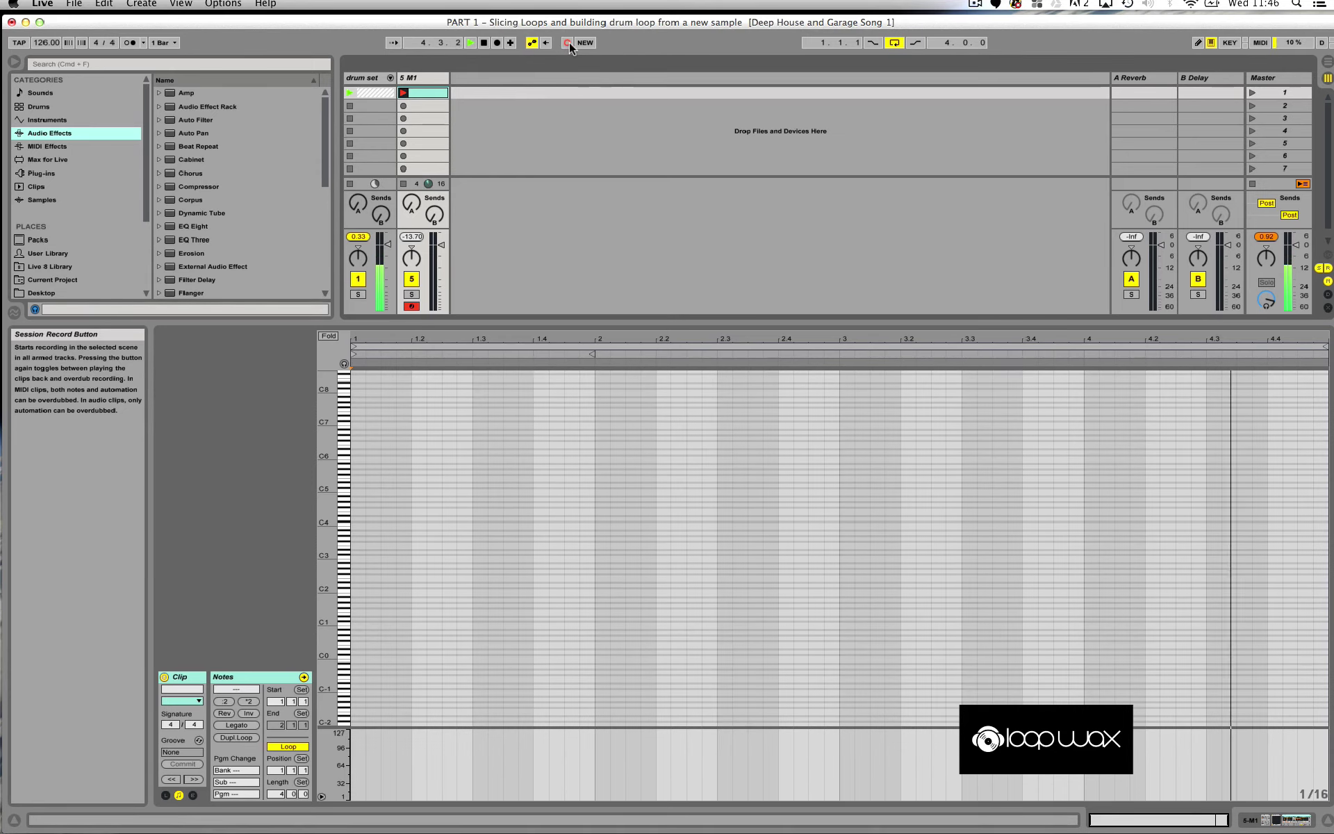
pyautogui.press('a')
pyautogui.press('w')
pyautogui.press('y')
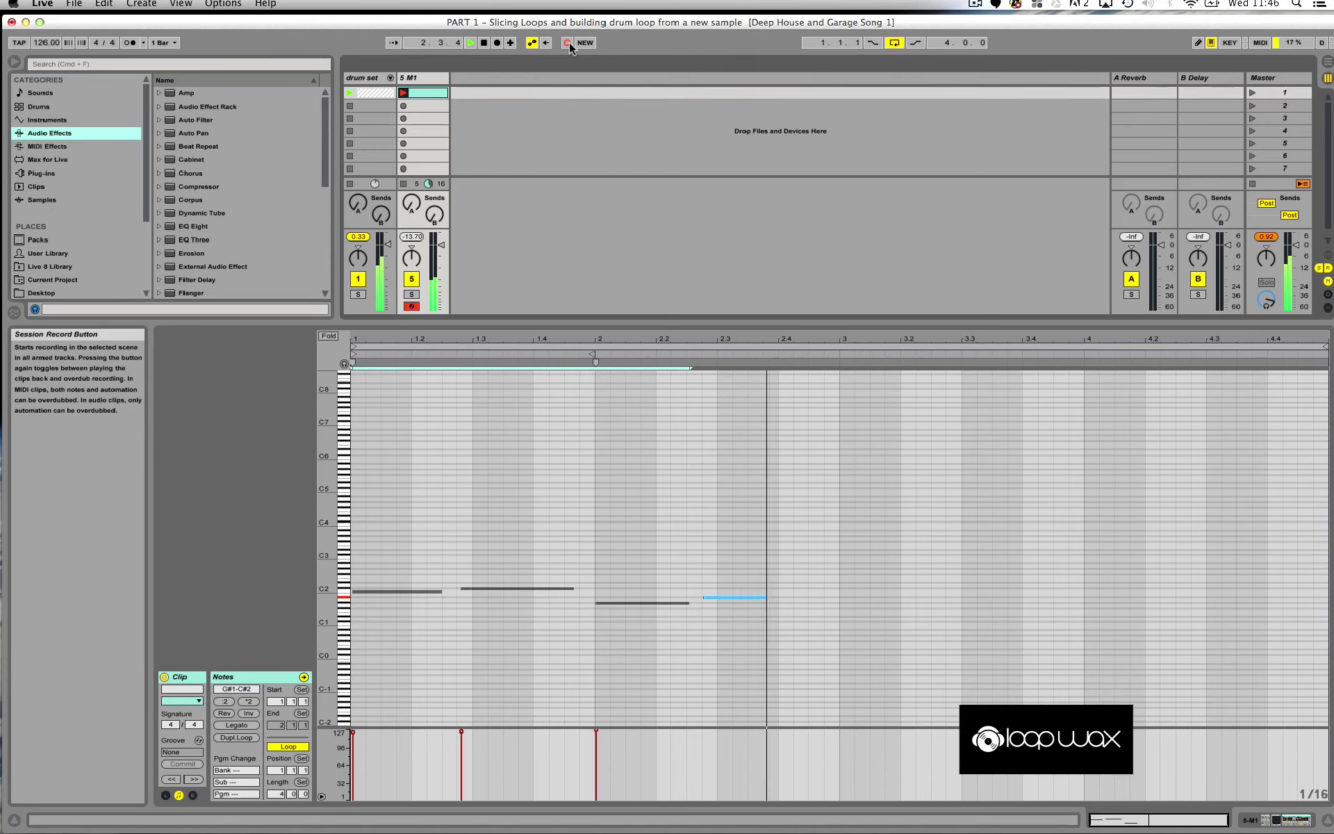
pyautogui.press('k')
pyautogui.press('o')
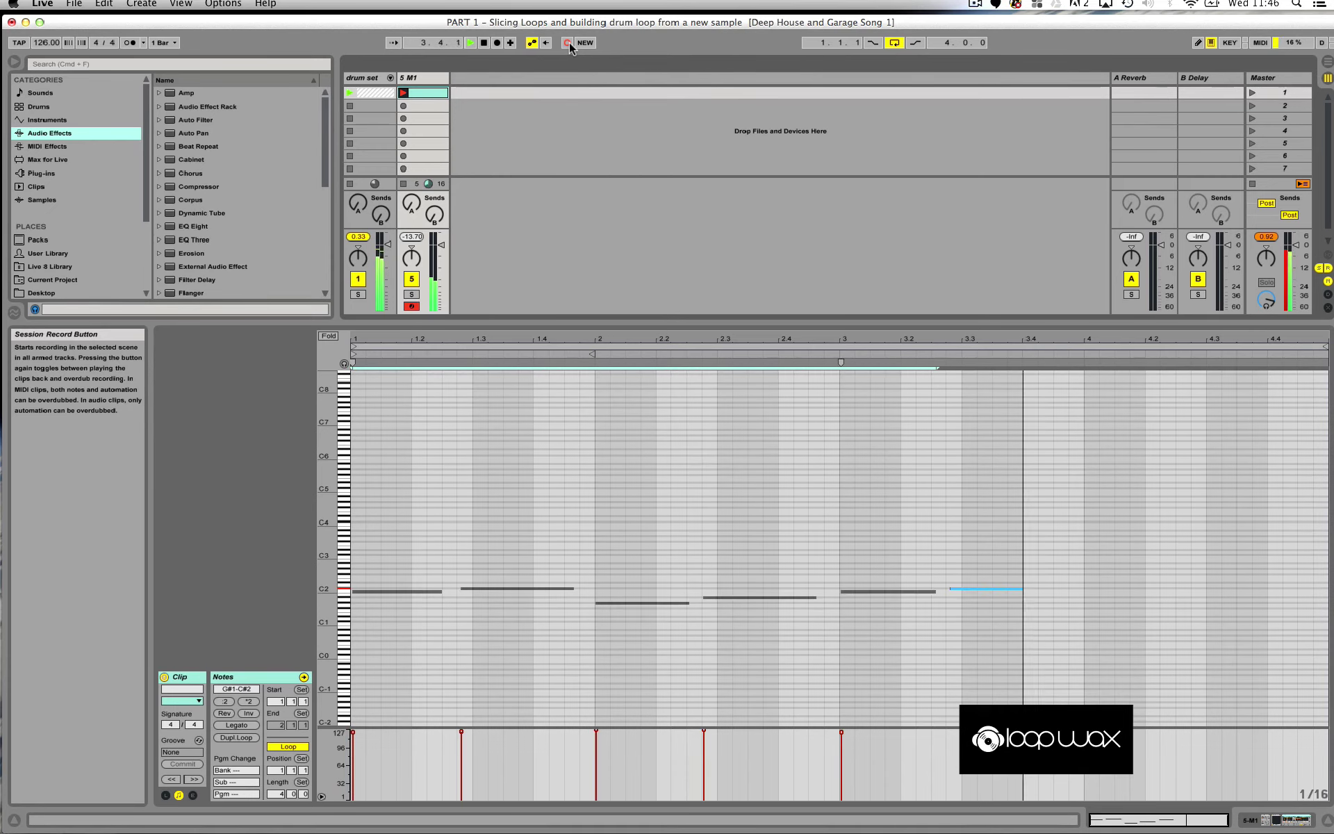
pyautogui.press('y')
pyautogui.press('f')
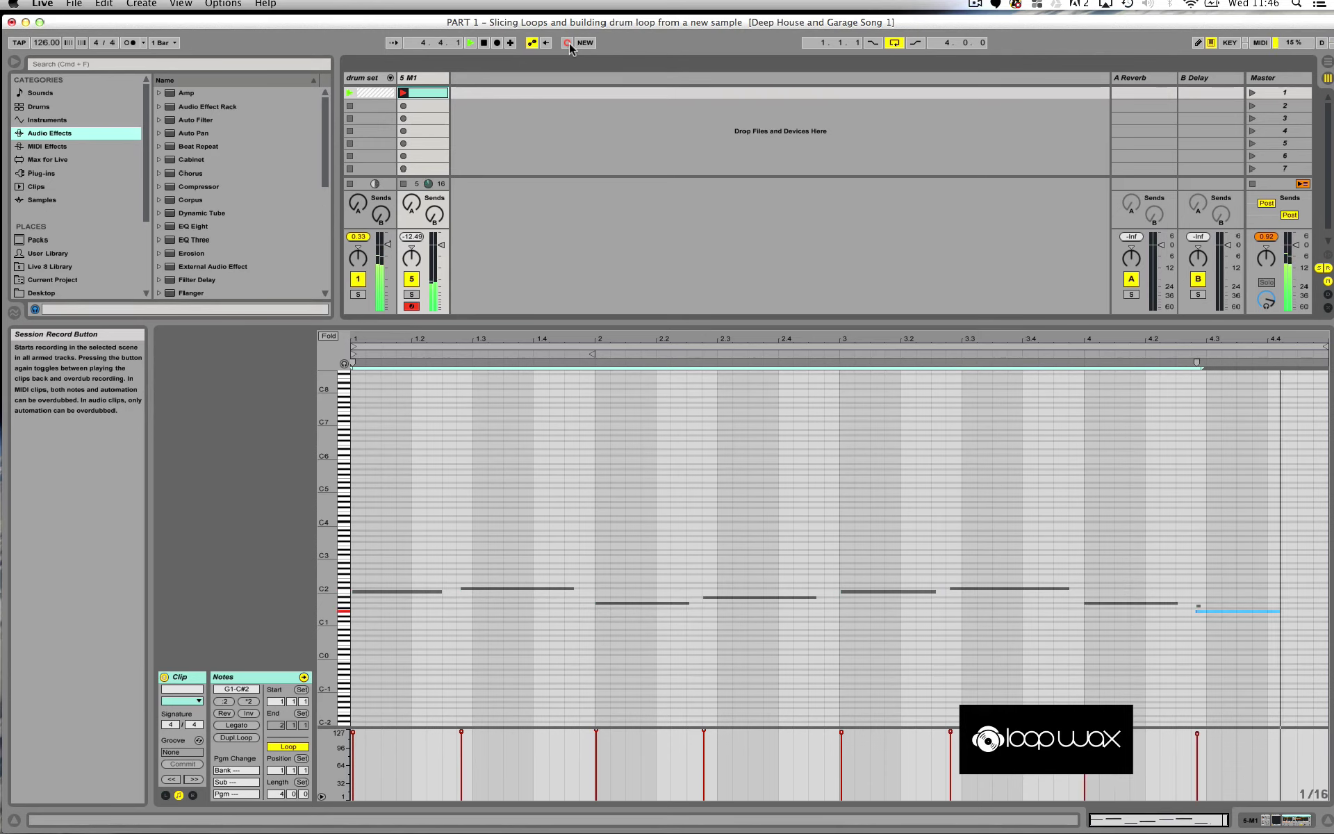
pyautogui.hotkey('shift', 'F9')
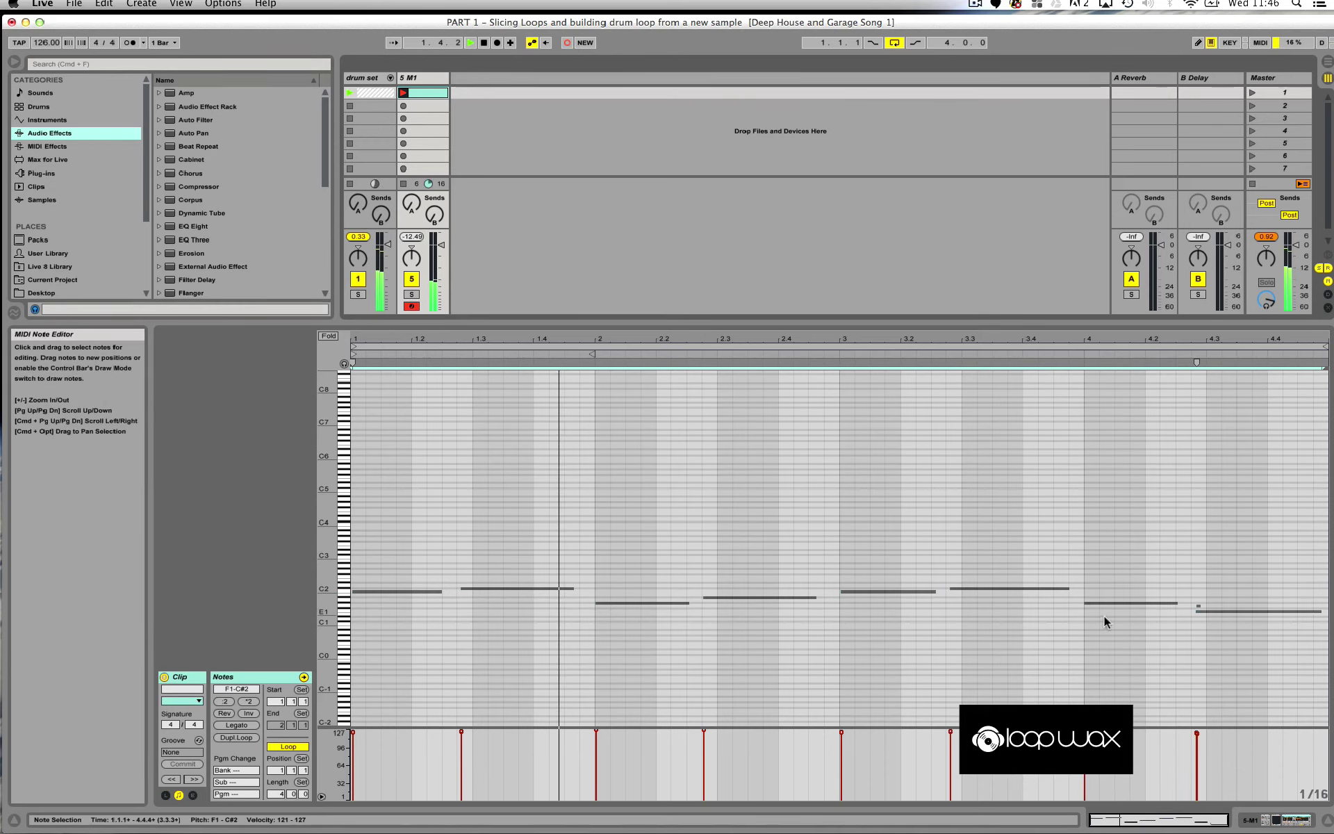
# Step: Remove the stray tiny note near bar 4.3, enlarge the piano roll rows, and play the pattern
pyautogui.moveTo(1210, 588); pyautogui.dragTo(1198, 603)
pyautogui.click(1192, 607)
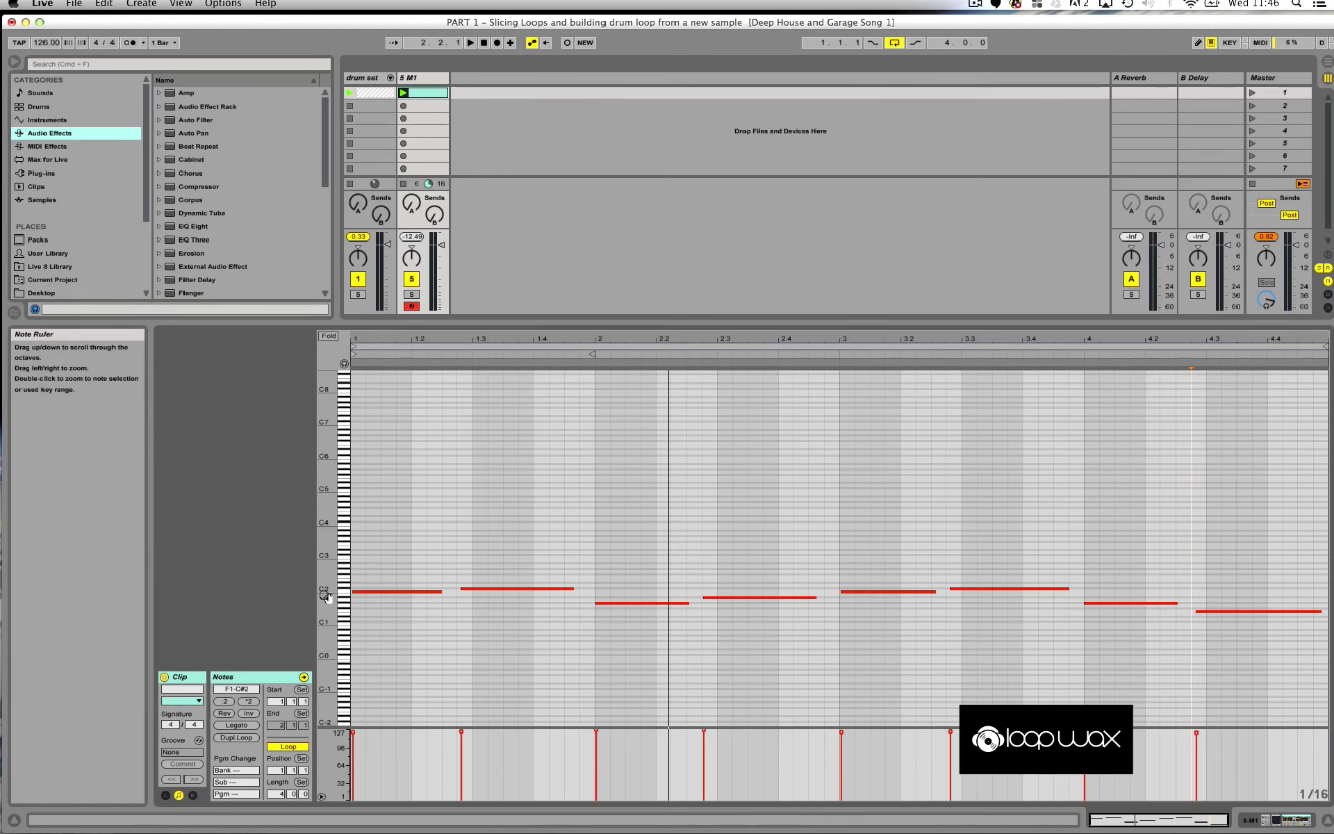
pyautogui.moveTo(327, 597); pyautogui.dragTo(393, 592)
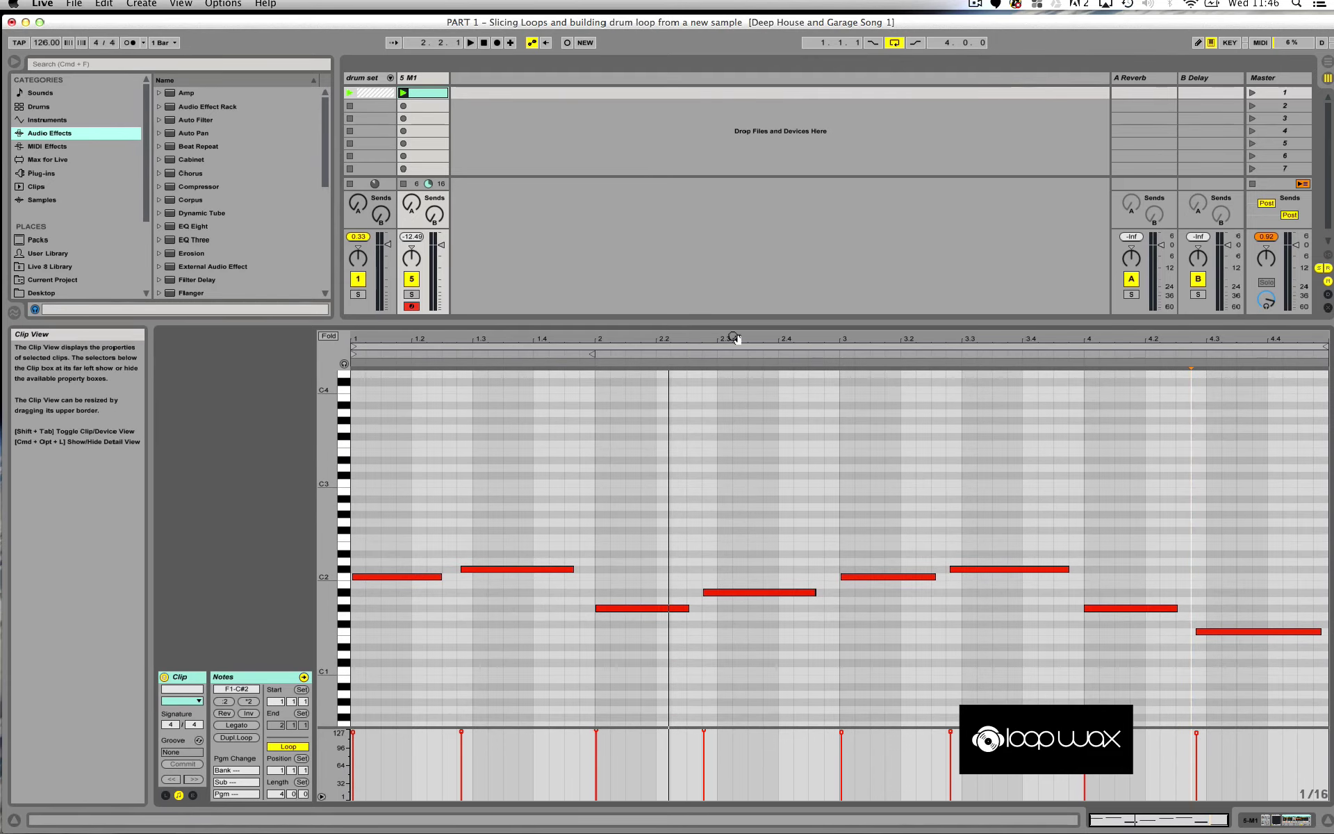
pyautogui.press('space')
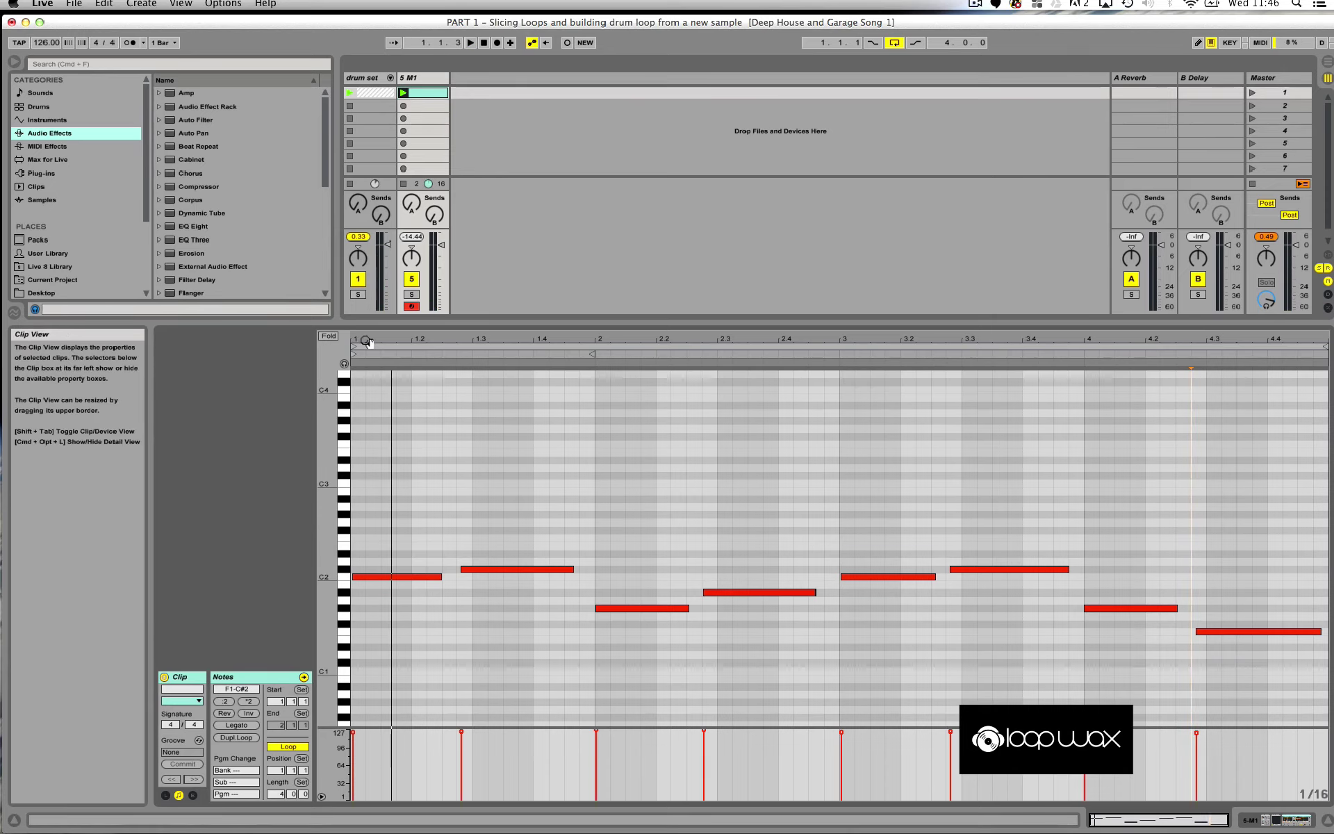
# Step: Zoom the piano roll to fit the whole clip and marquee-select all eight notes
pyautogui.moveTo(372, 368); pyautogui.dragTo(360, 585)
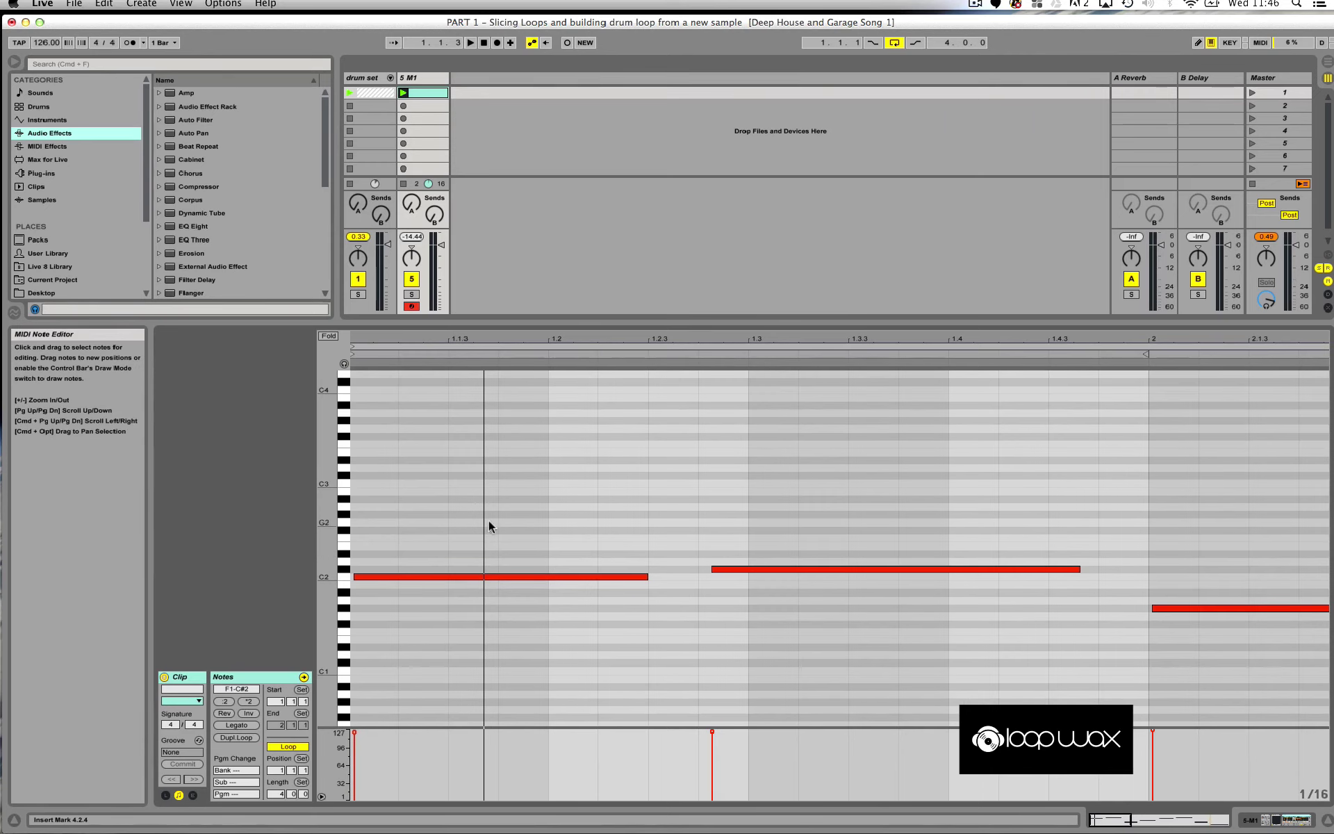
pyautogui.moveTo(556, 335); pyautogui.dragTo(612, 583)
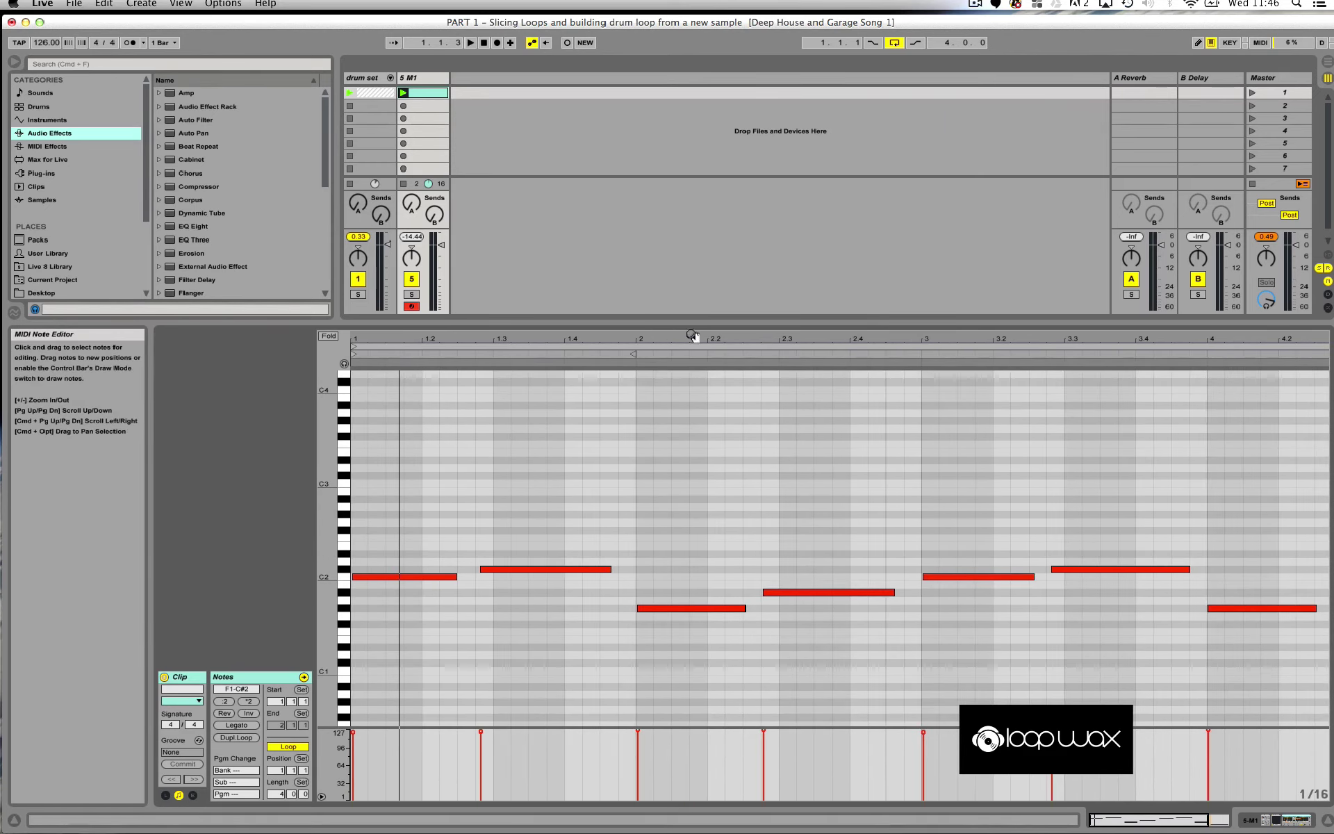
pyautogui.press('-')
pyautogui.press('-')
pyautogui.press('-')
pyautogui.press('+')
pyautogui.press('-')
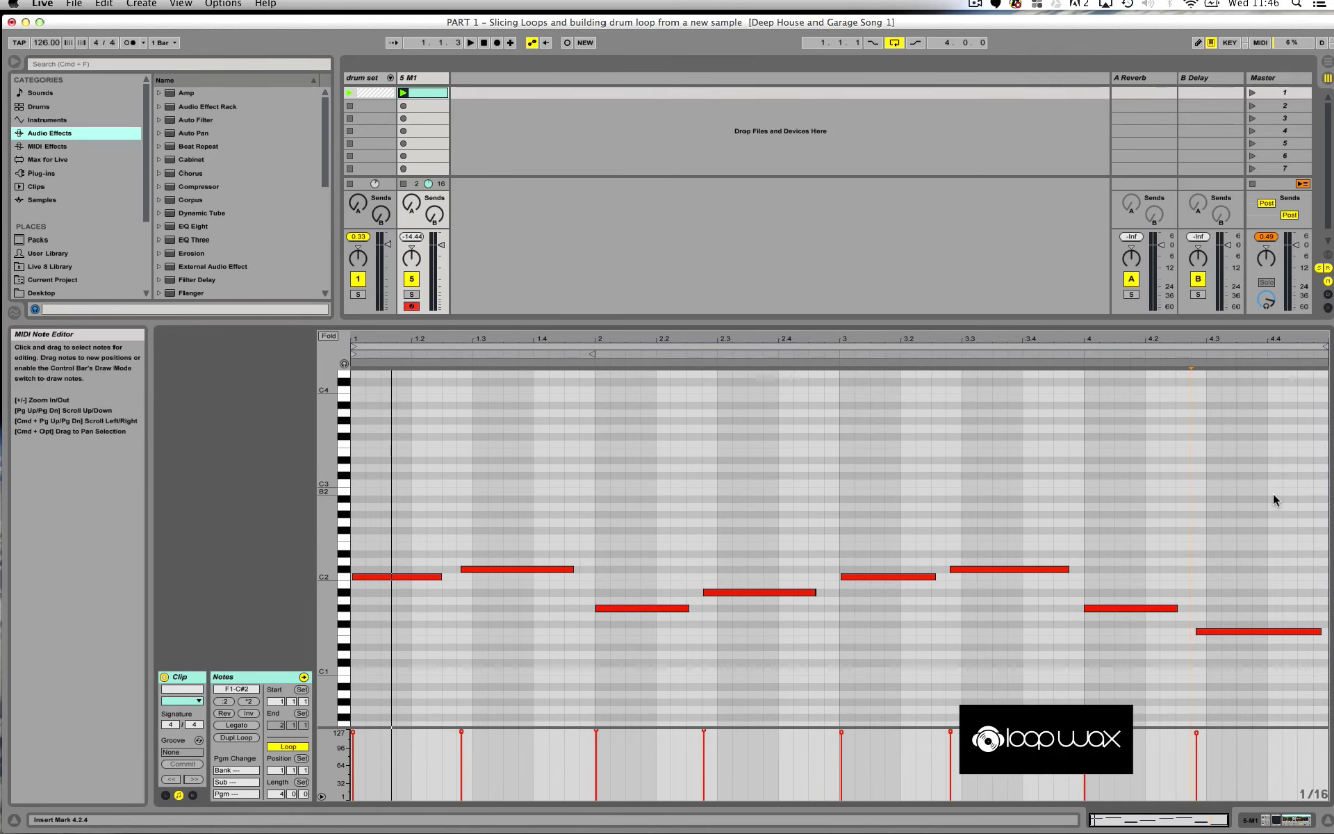
pyautogui.moveTo(1291, 487); pyautogui.dragTo(387, 690)
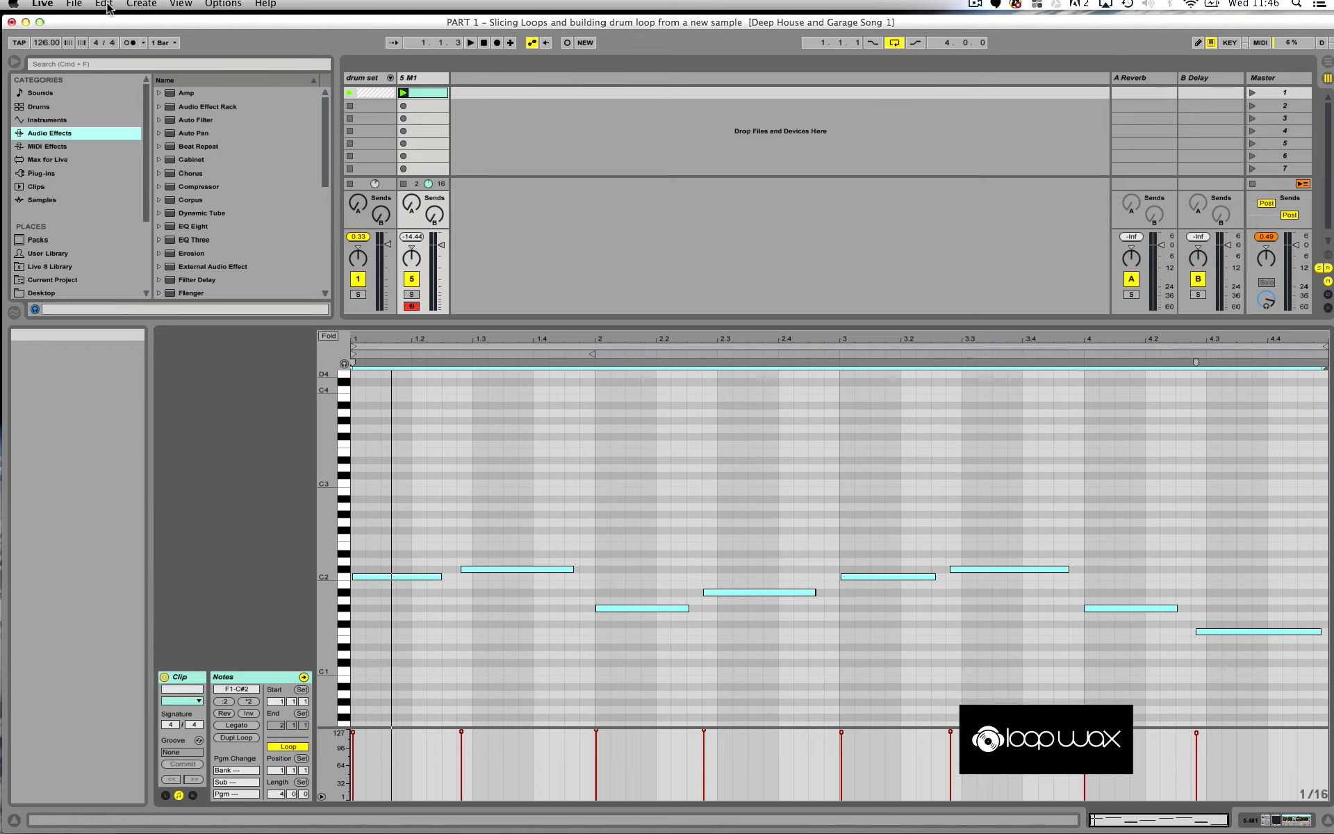
# Step: Quantize the selected notes to 1/16T through Edit > Quantize Settings
pyautogui.click(105, 4)
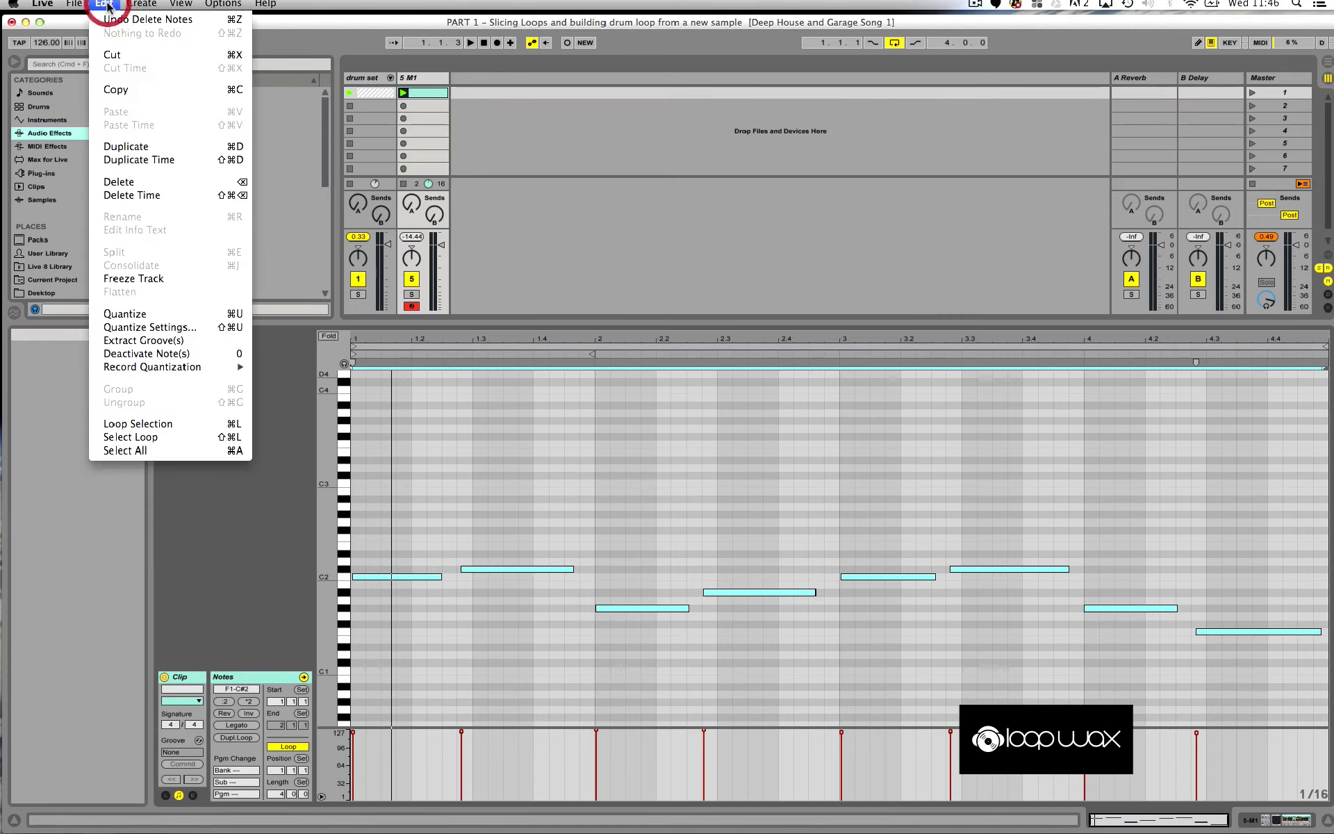
pyautogui.click(158, 328)
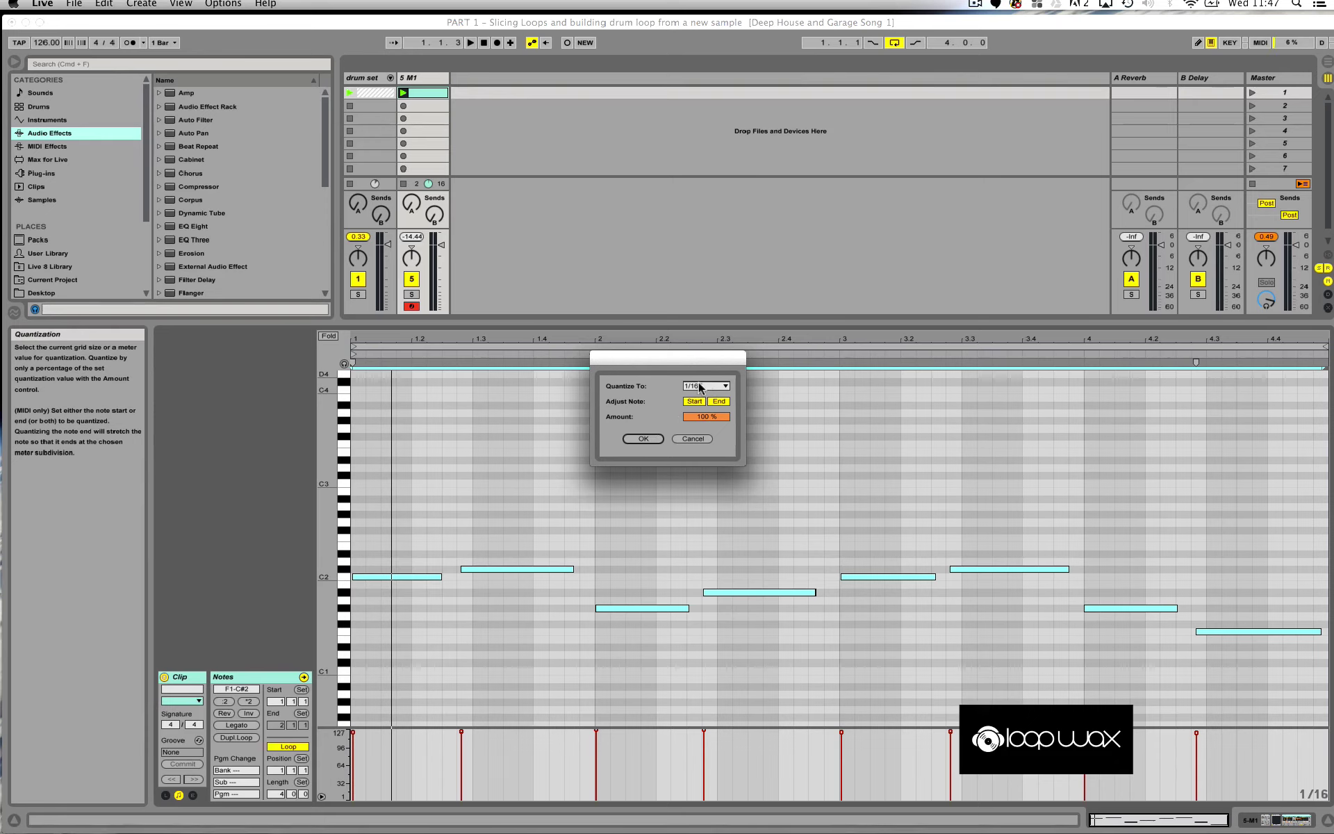
pyautogui.click(700, 387)
pyautogui.click(708, 464)
pyautogui.click(643, 438)
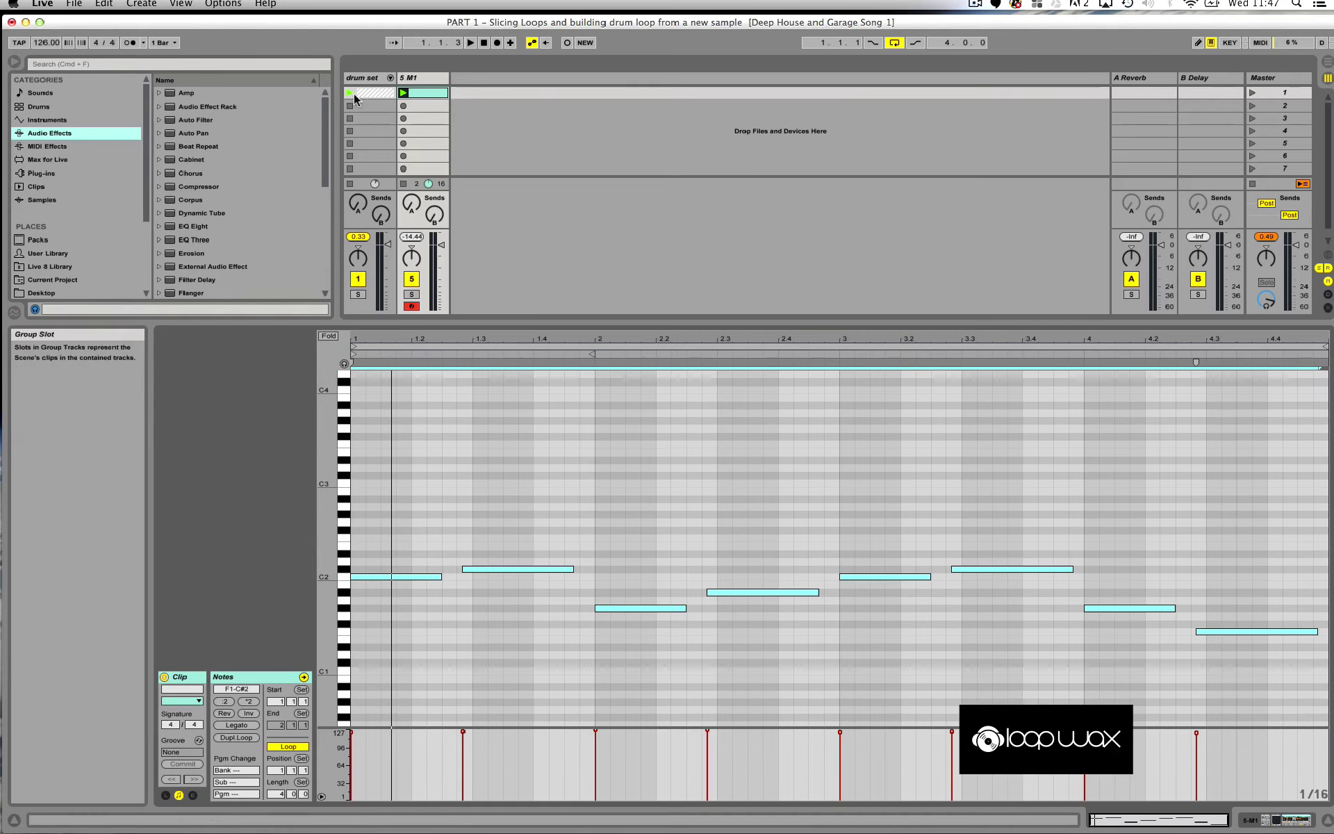
# Step: Play the quantized pattern, mute the drum set track, then stop playback
pyautogui.click(471, 44)
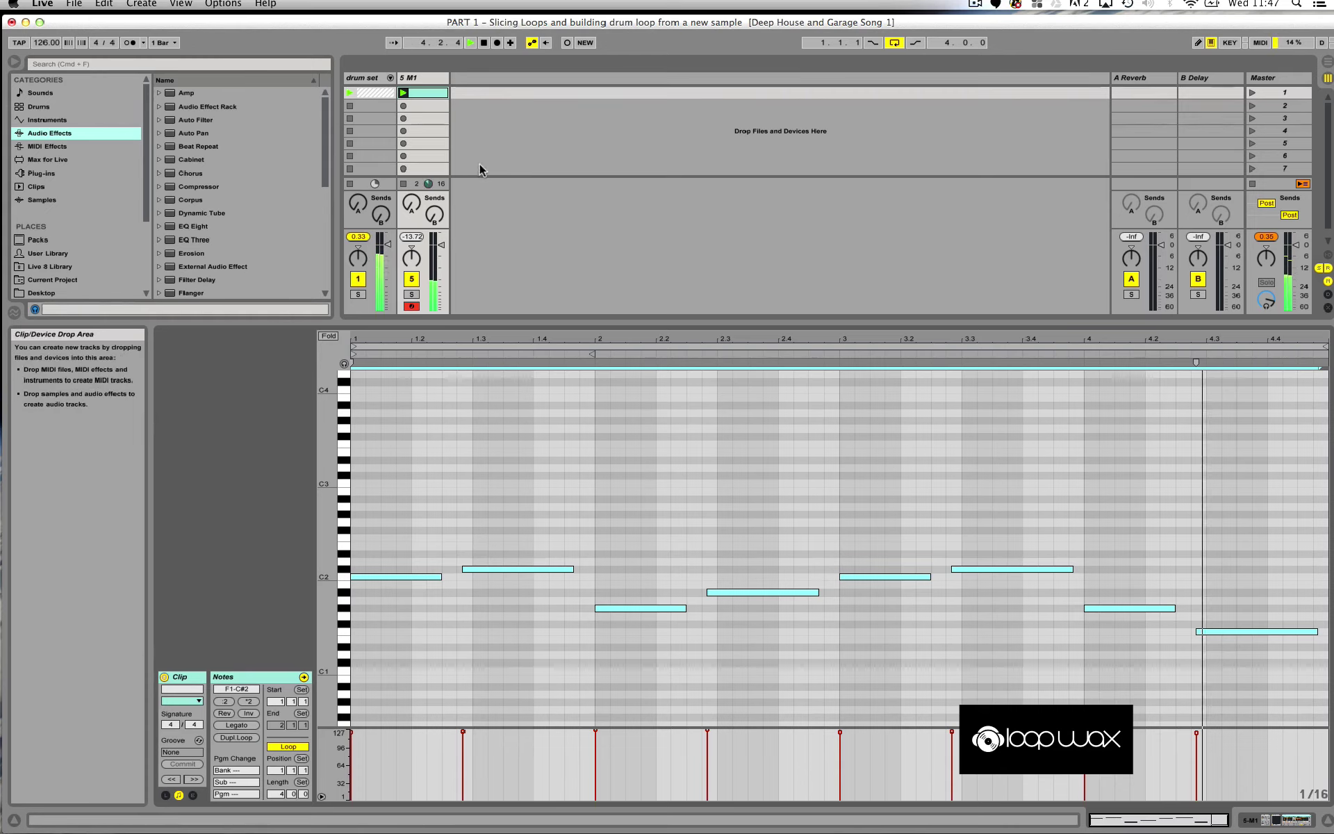
pyautogui.click(360, 278)
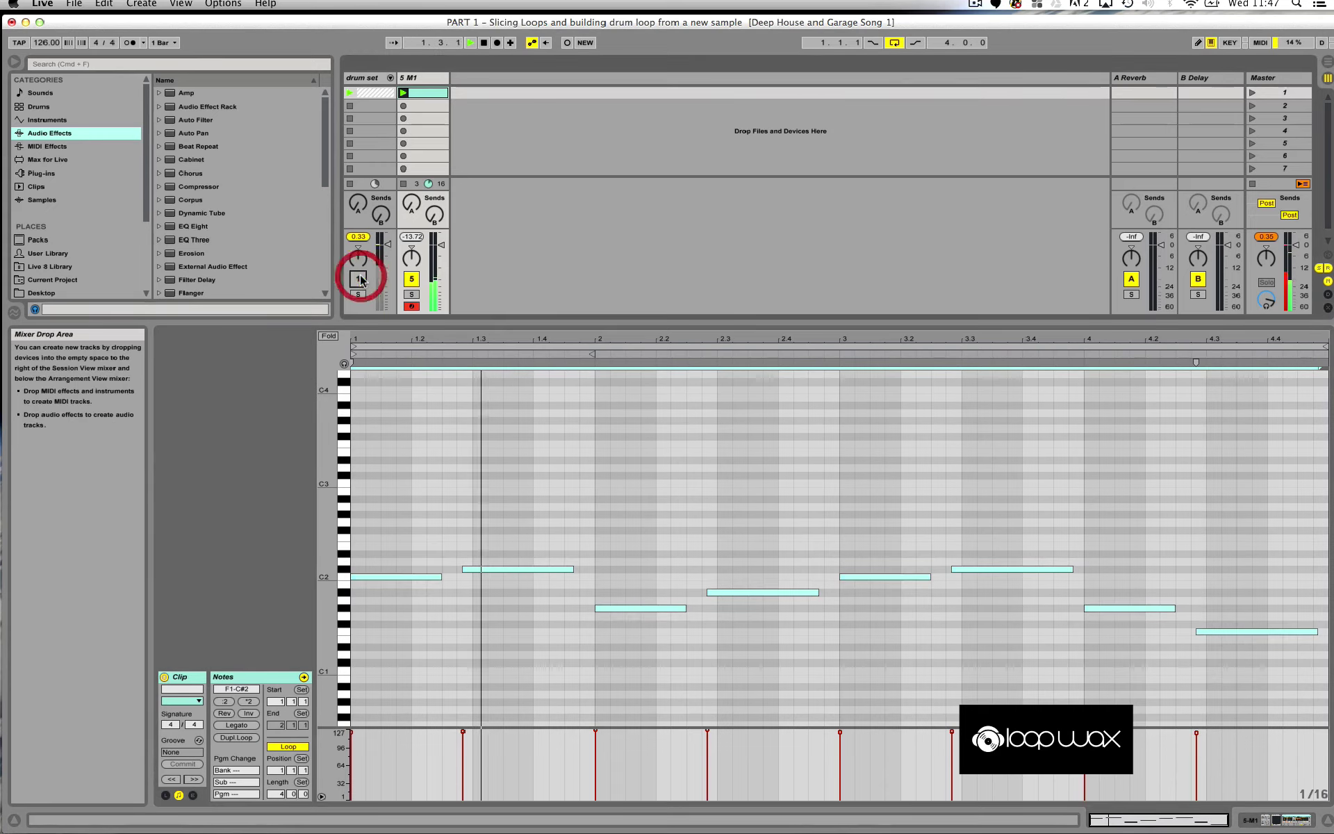
pyautogui.click(484, 46)
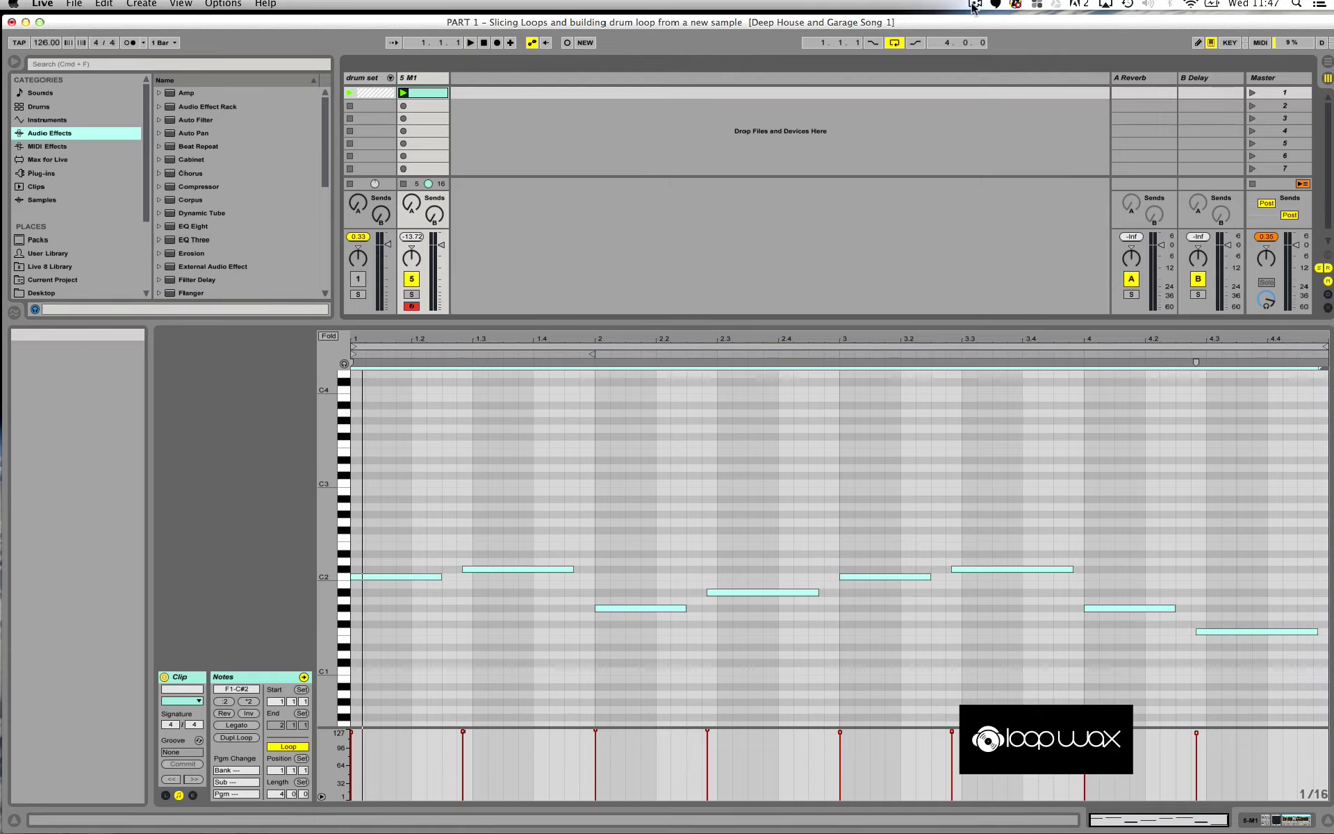